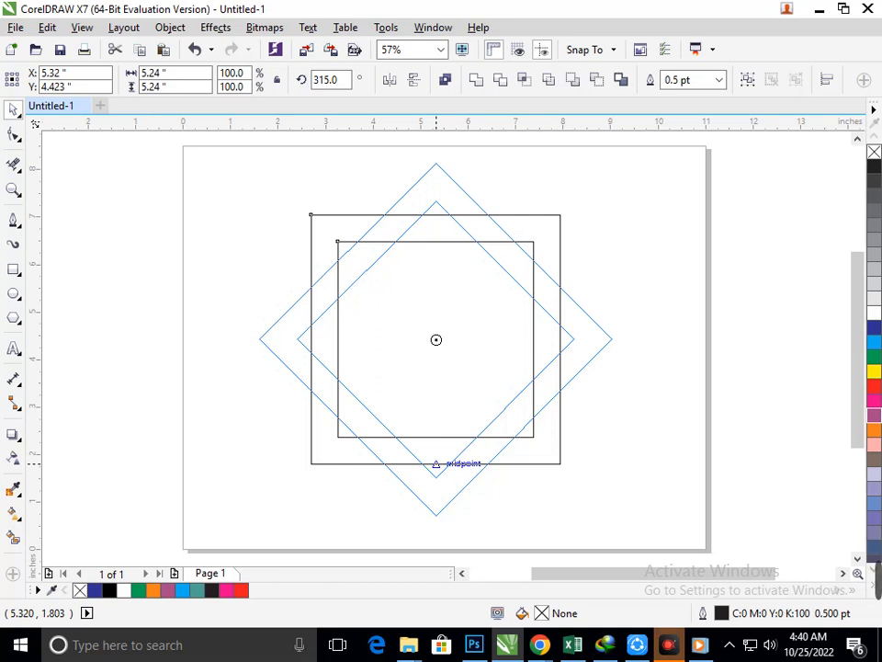
# Step: Smart Fill the three adjoining regions along the tilted square band's upper-left side and peak with blue (C100 M100 Y0 K0), without outline
pyautogui.click(612, 502)
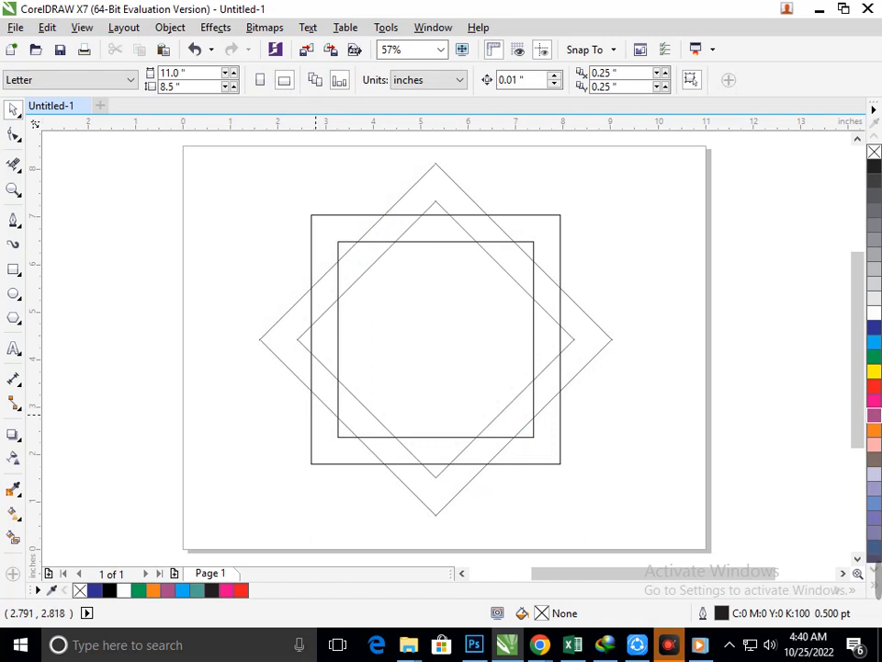
pyautogui.click(13, 537)
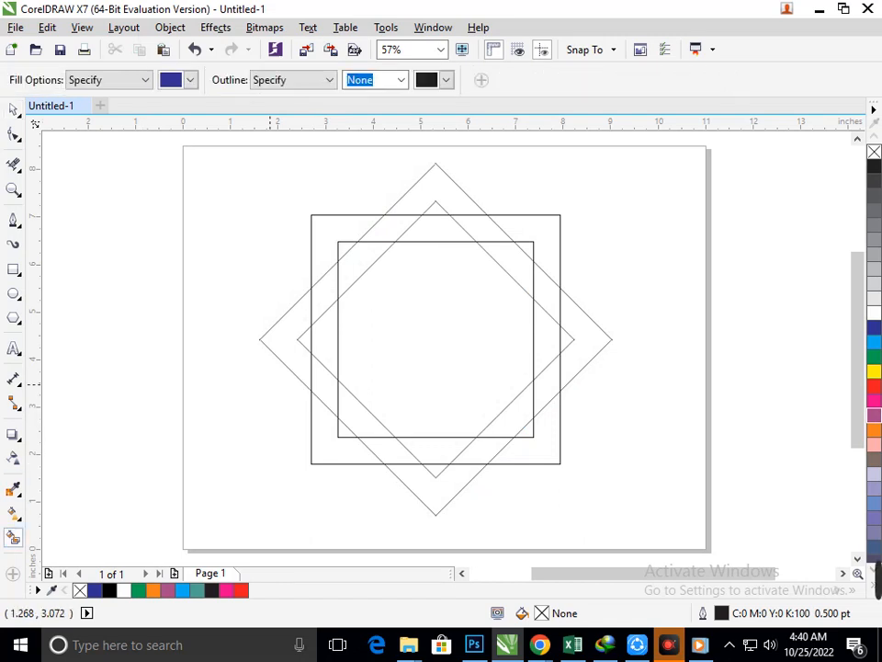
pyautogui.click(350, 268)
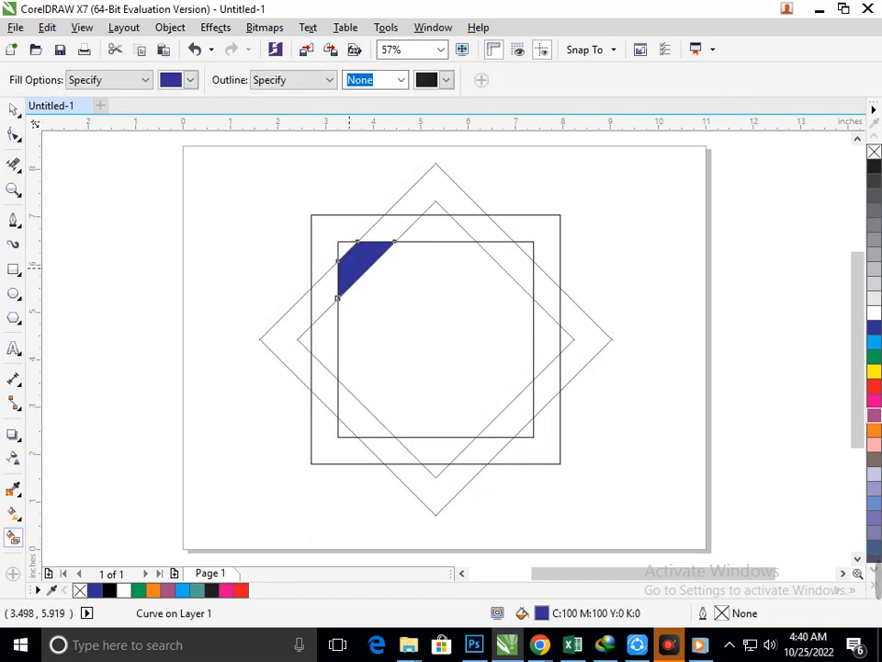
pyautogui.click(399, 228)
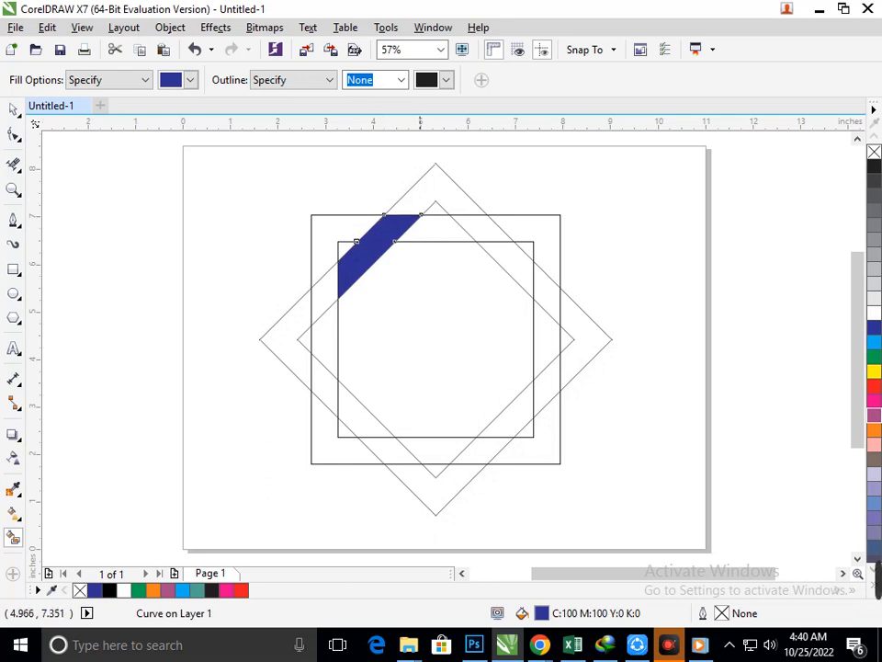
pyautogui.click(423, 193)
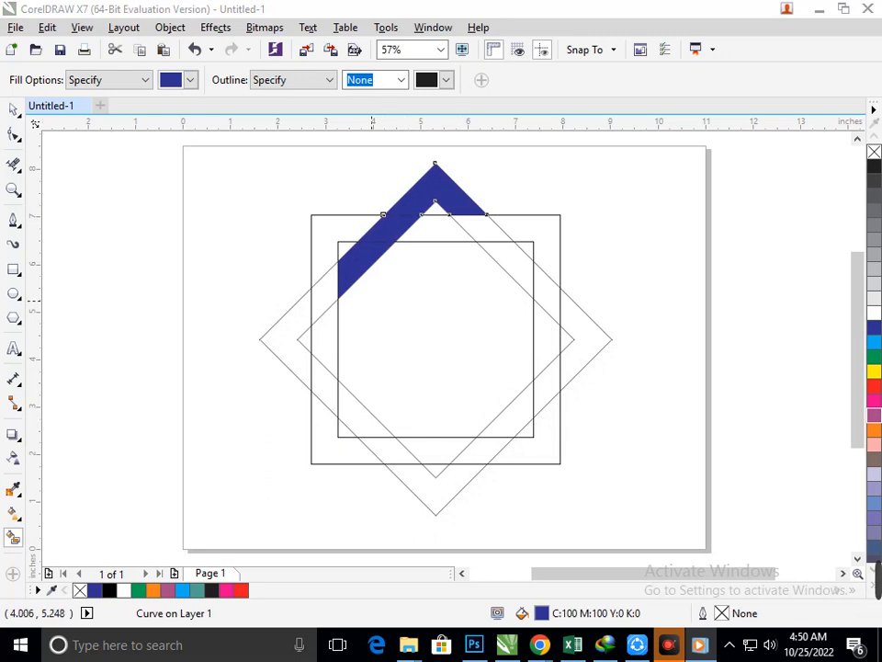
# Step: Try moving the lowest blue piece out of the band, and undo the move
pyautogui.click(13, 110)
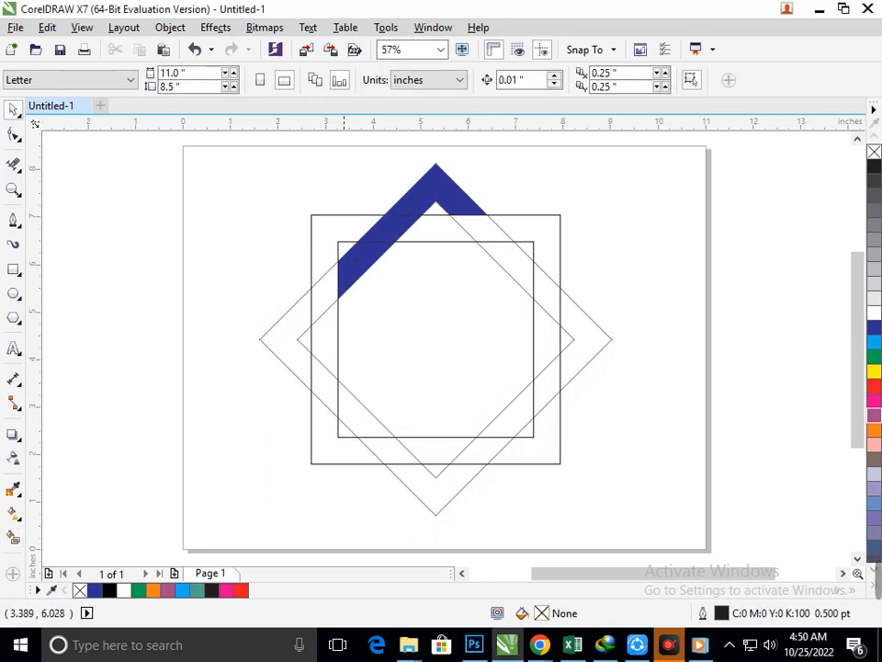
pyautogui.moveTo(344, 262); pyautogui.dragTo(293, 246)
pyautogui.hotkey('ctrl', 'z')
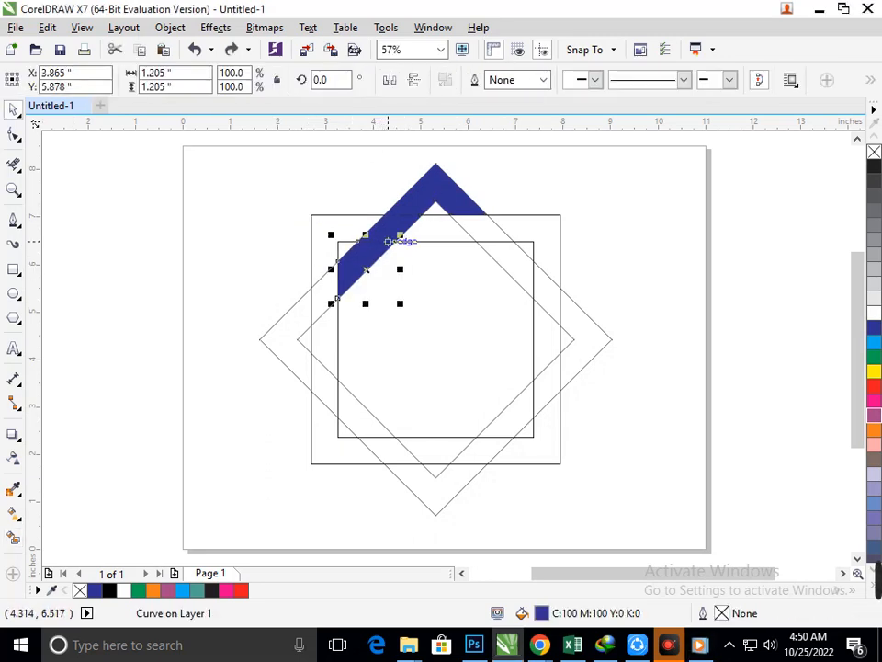
# Step: Try moving the three selected blue pieces together, undo the move, and group them
pyautogui.keyDown('shift'); pyautogui.click(390, 228); pyautogui.keyUp('shift')
pyautogui.keyDown('shift'); pyautogui.click(416, 191); pyautogui.keyUp('shift')
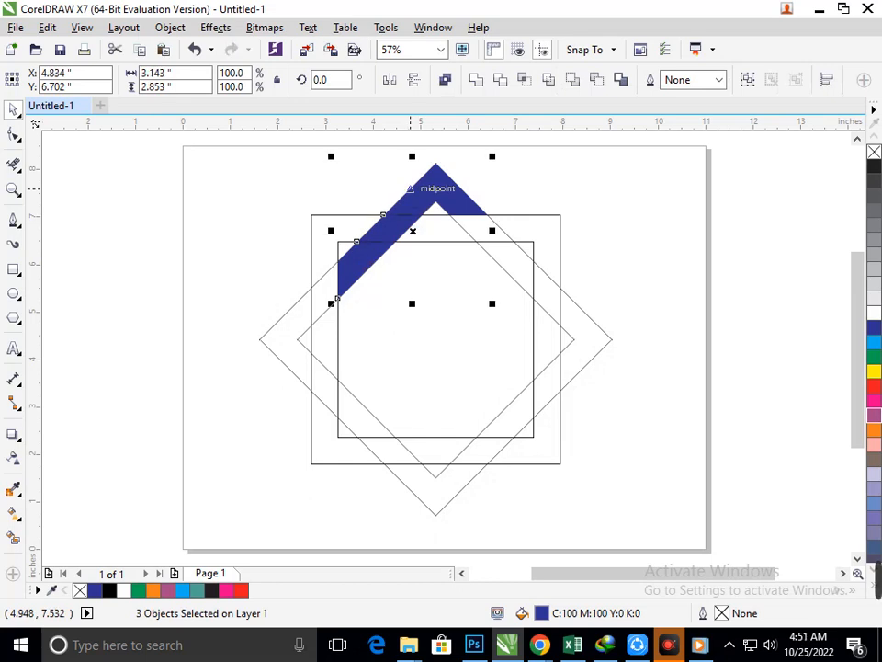
pyautogui.moveTo(404, 200); pyautogui.dragTo(582, 196)
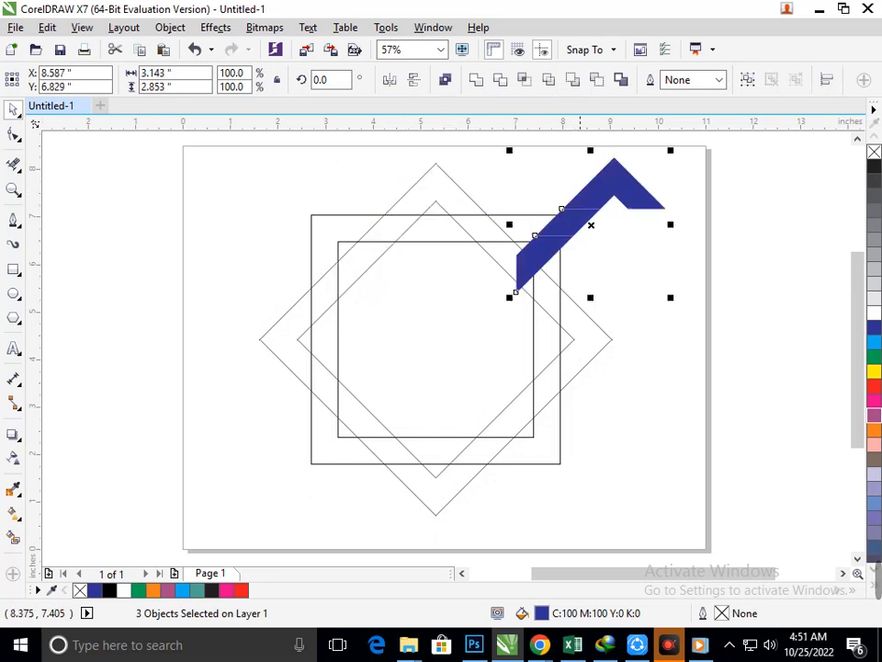
pyautogui.hotkey('ctrl', 'z')
pyautogui.hotkey('ctrl', 'g')
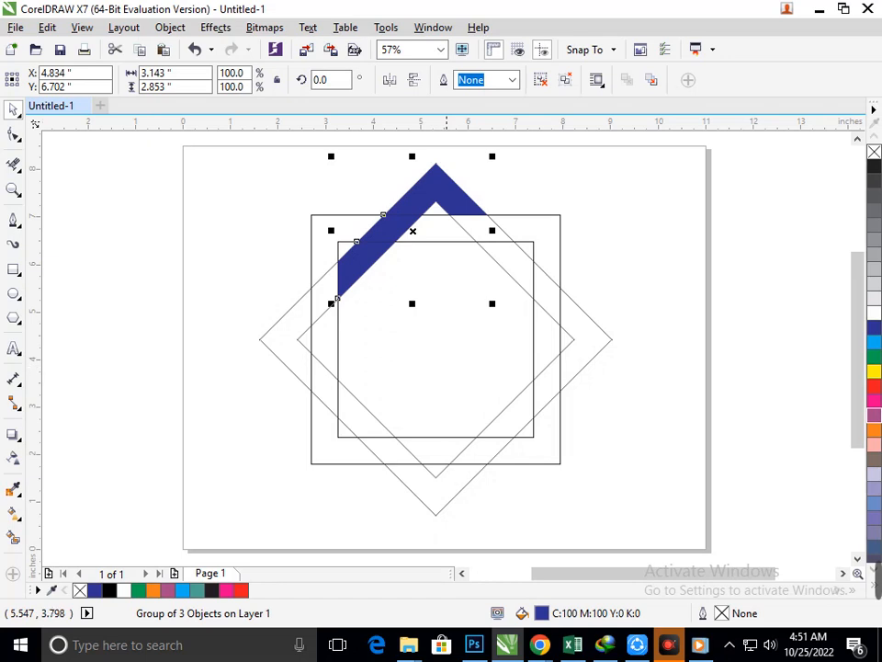
pyautogui.press('Escape')
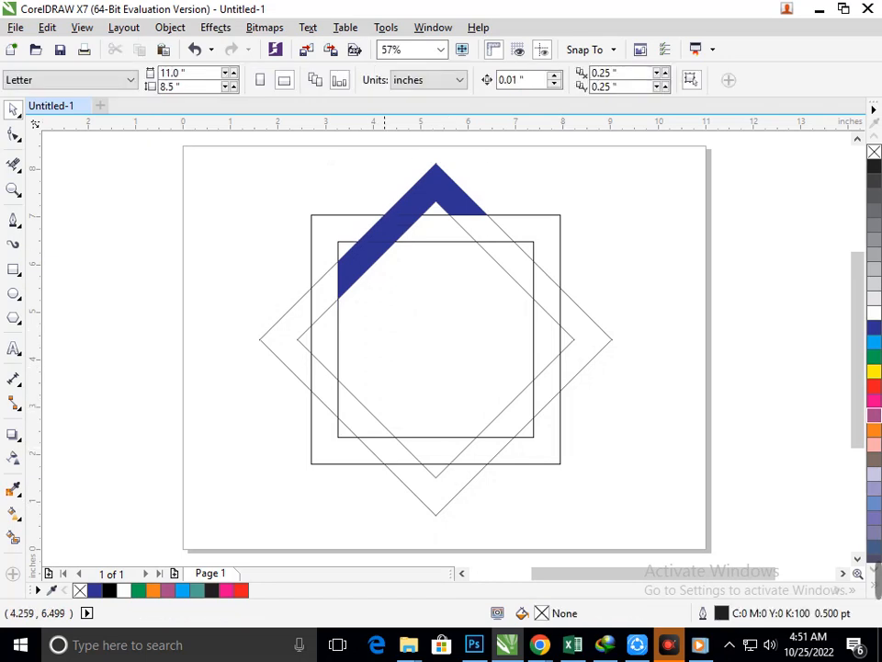
# Step: Try relocating the blue group's rotation centre to the centre of the star, and undo it
pyautogui.click(383, 232)
pyautogui.click(413, 231)
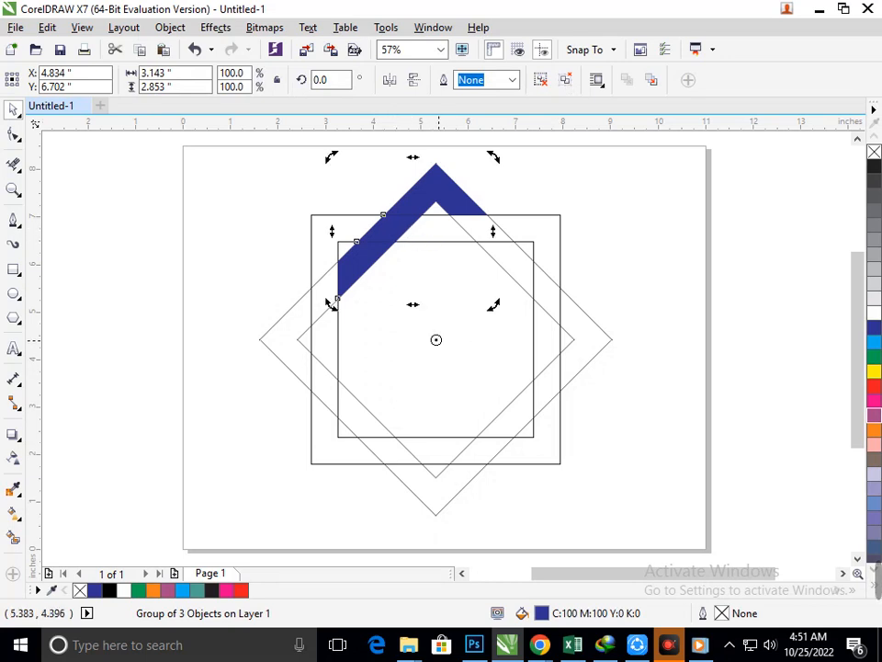
pyautogui.moveTo(436, 339); pyautogui.dragTo(412, 231)
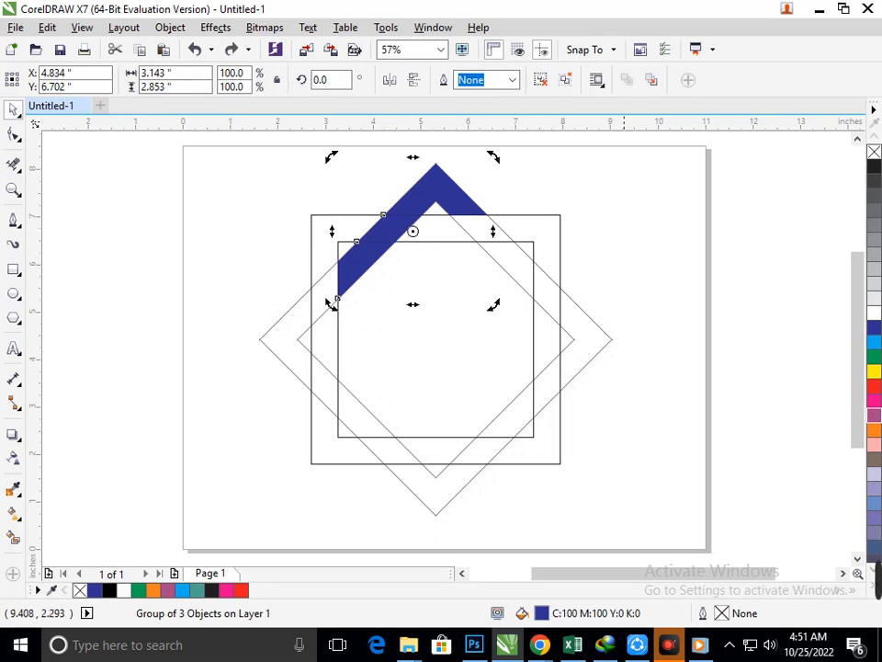
pyautogui.click(621, 434)
pyautogui.click(369, 255)
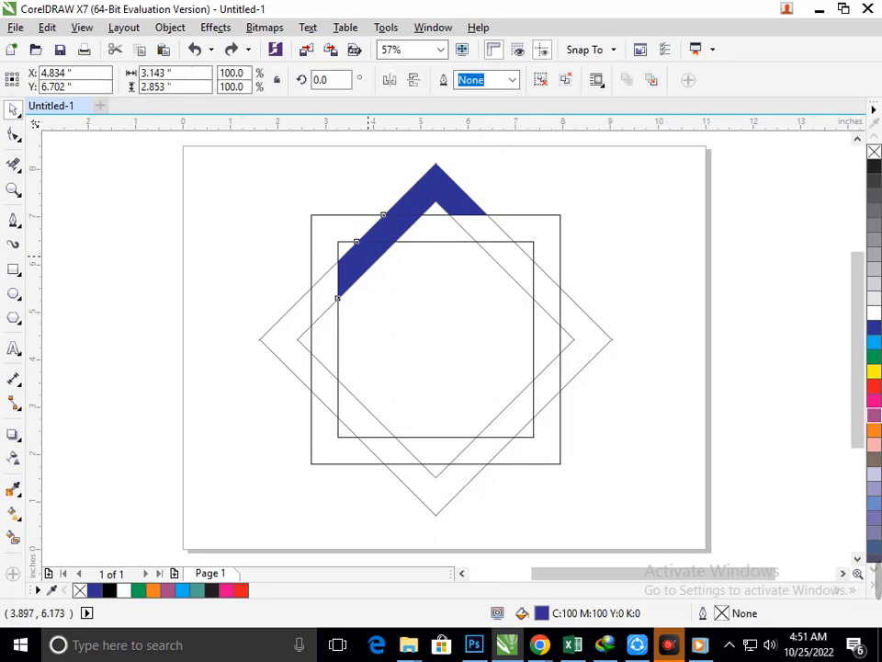
# Step: Place a copy of the blue group beside the star outline, inspect it up close, and undo the copy
pyautogui.moveTo(369, 256); pyautogui.dragTo(161, 288)
pyautogui.rightClick(161, 288)
pyautogui.click(189, 373)
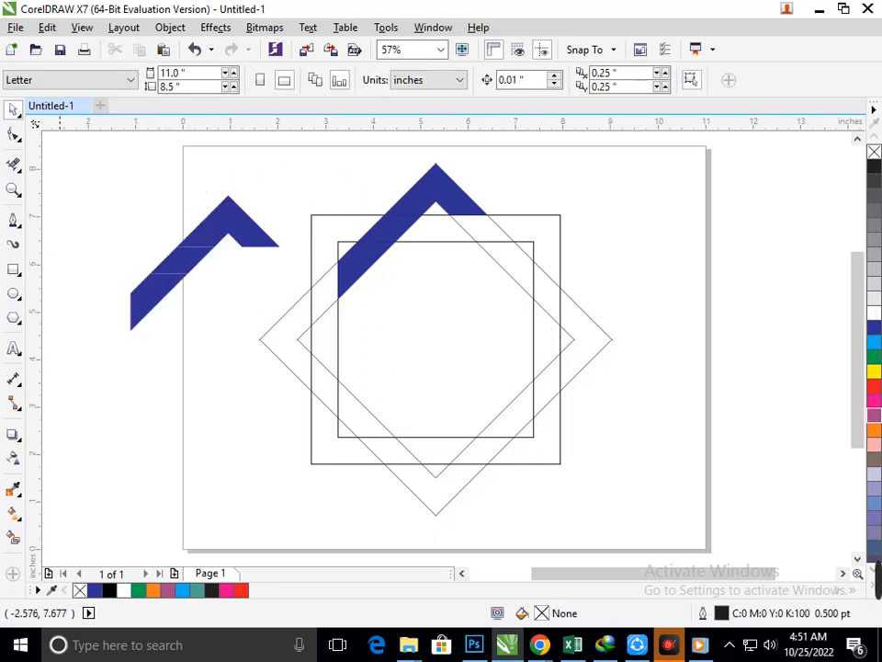
pyautogui.press('F2')
pyautogui.moveTo(61, 177); pyautogui.dragTo(403, 400)
pyautogui.click(285, 370)
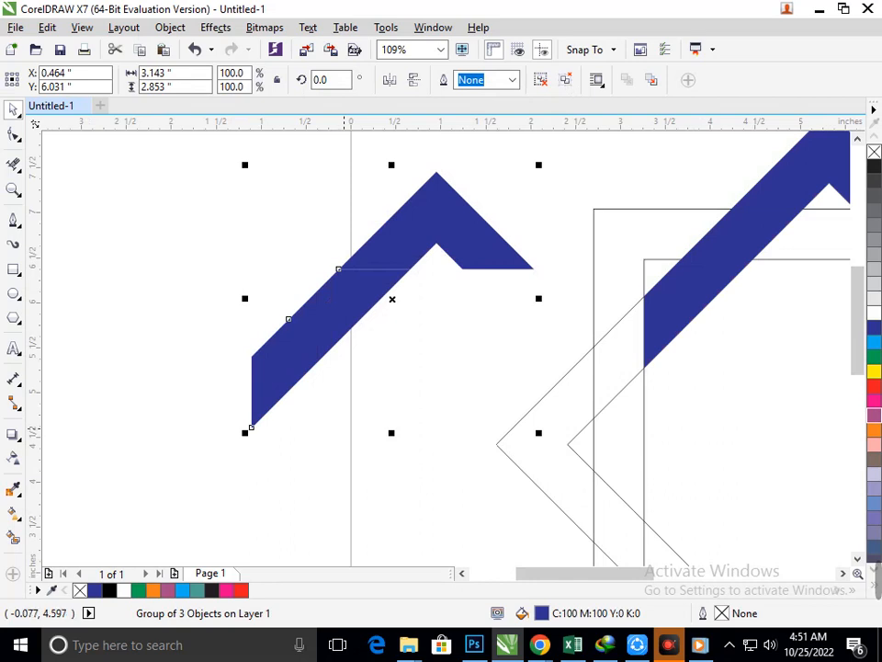
pyautogui.press('F3')
pyautogui.hotkey('ctrl', 'z')
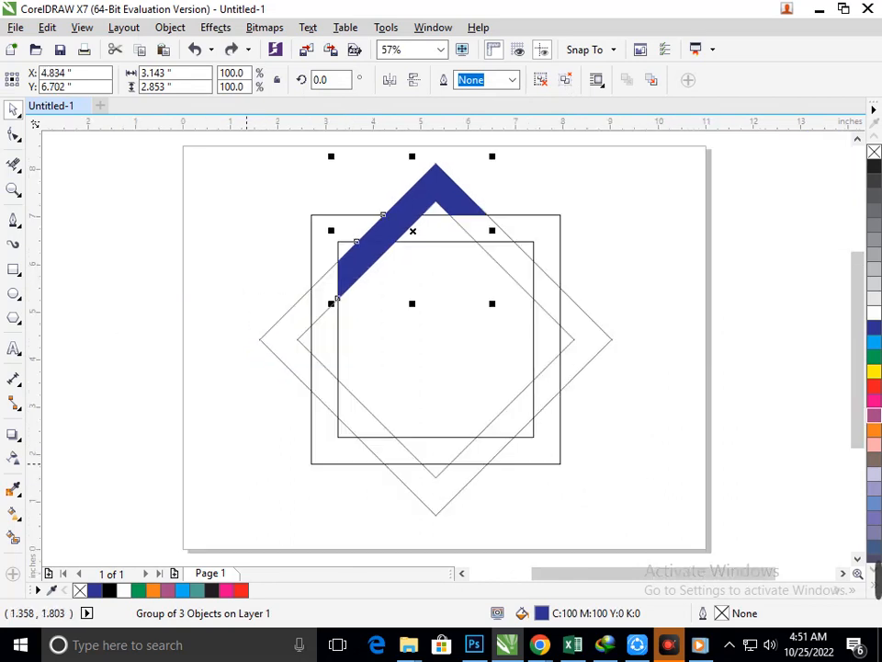
# Step: Ungroup the three blue pieces
pyautogui.click(246, 464)
pyautogui.click(383, 254)
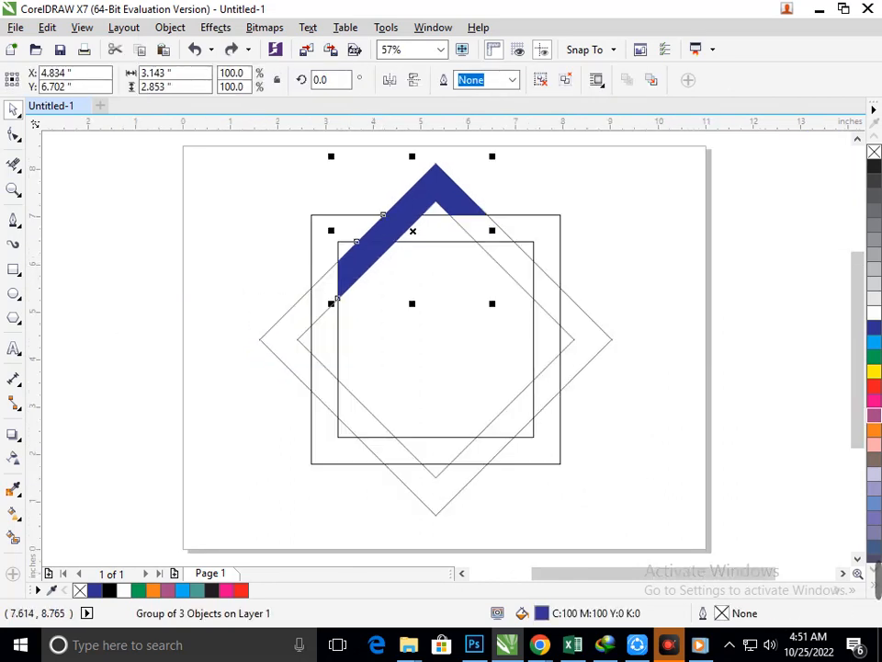
pyautogui.click(540, 80)
pyautogui.click(655, 205)
# Step: Combine the three blue pieces of the band into a single curve
pyautogui.click(345, 273)
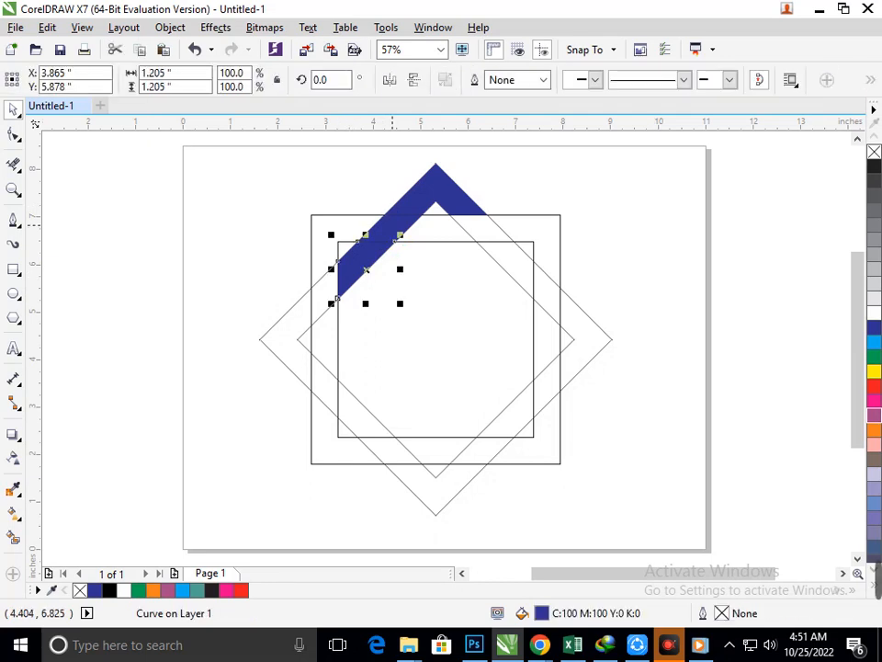
pyautogui.keyDown('shift'); pyautogui.click(401, 226); pyautogui.keyUp('shift')
pyautogui.keyDown('shift'); pyautogui.click(443, 180); pyautogui.keyUp('shift')
pyautogui.hotkey('ctrl', 'l')
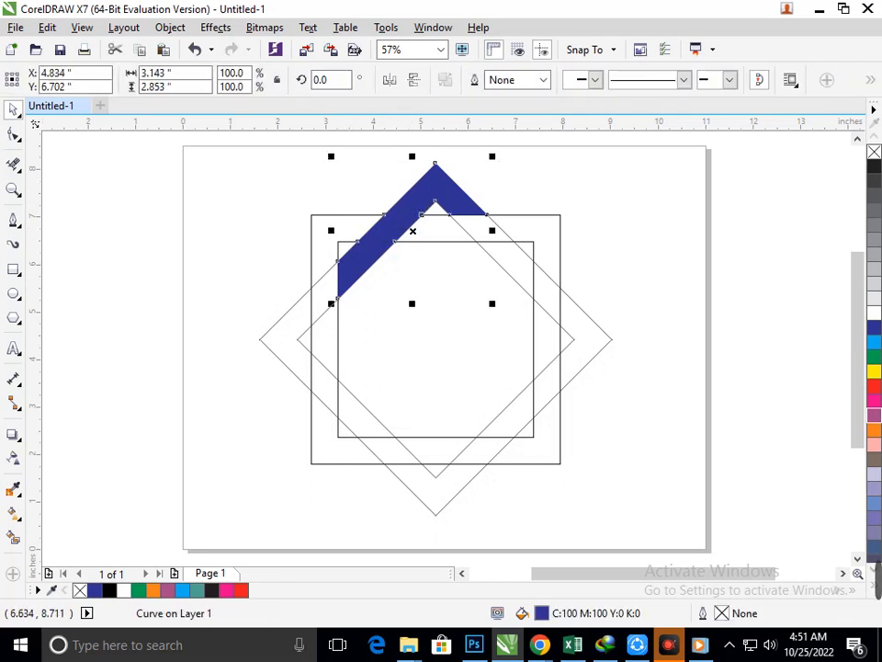
# Step: Try moving the combined blue shape off the star outline, and undo the move
pyautogui.moveTo(435, 197); pyautogui.dragTo(215, 273)
pyautogui.click(203, 409)
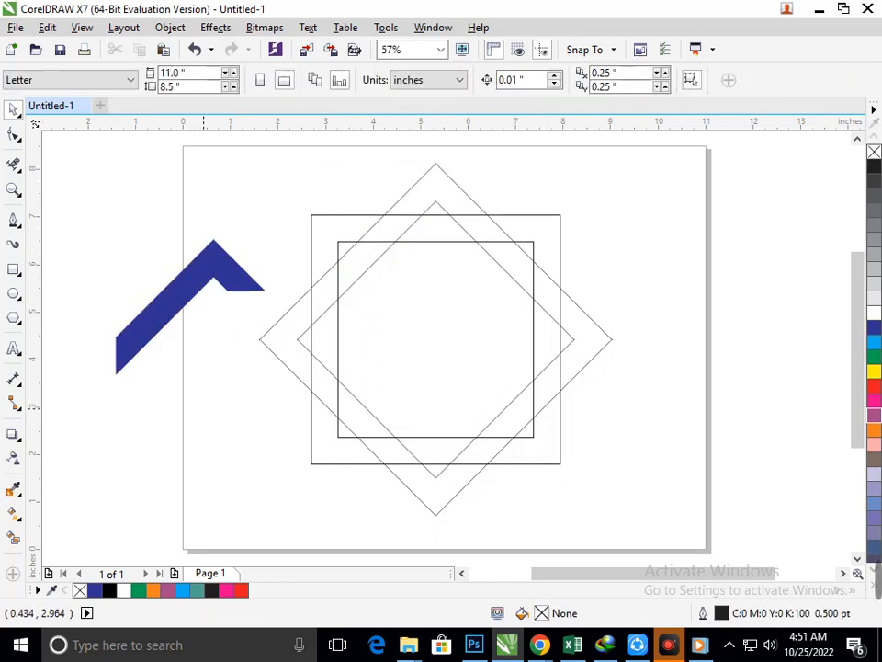
pyautogui.hotkey('ctrl', 'z')
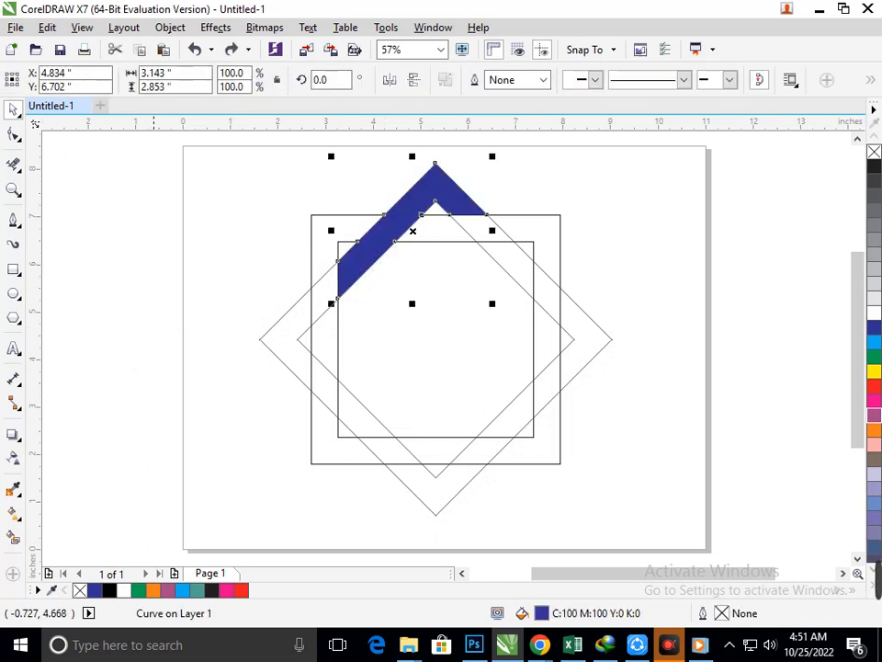
# Step: Place a copy of the combined blue shape left of the star and apply a linear fountain fill from its lower end to its peak
pyautogui.moveTo(383, 253); pyautogui.dragTo(145, 308)
pyautogui.click(159, 392)
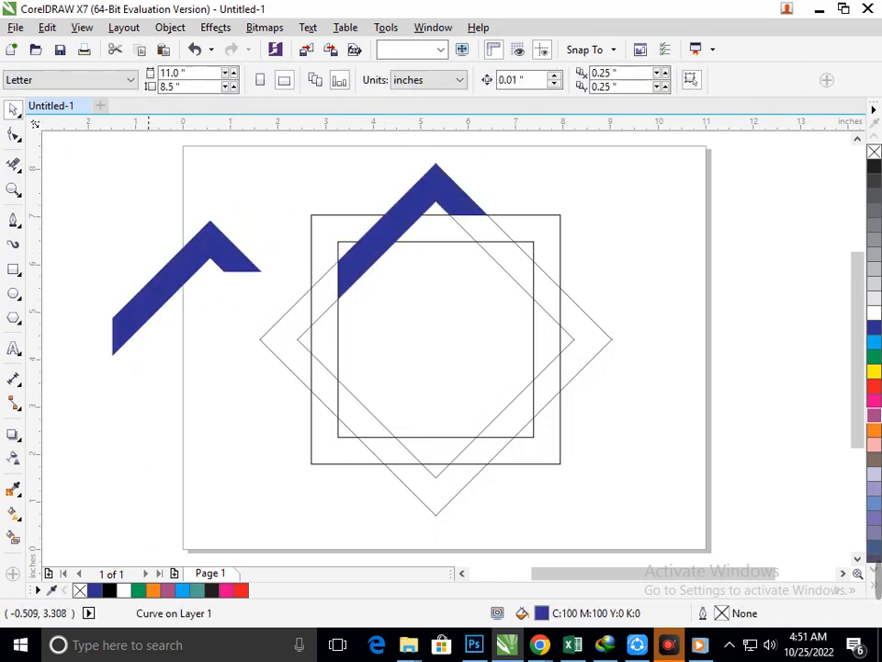
pyautogui.press('F2')
pyautogui.moveTo(59, 192); pyautogui.dragTo(364, 405)
pyautogui.click(315, 366)
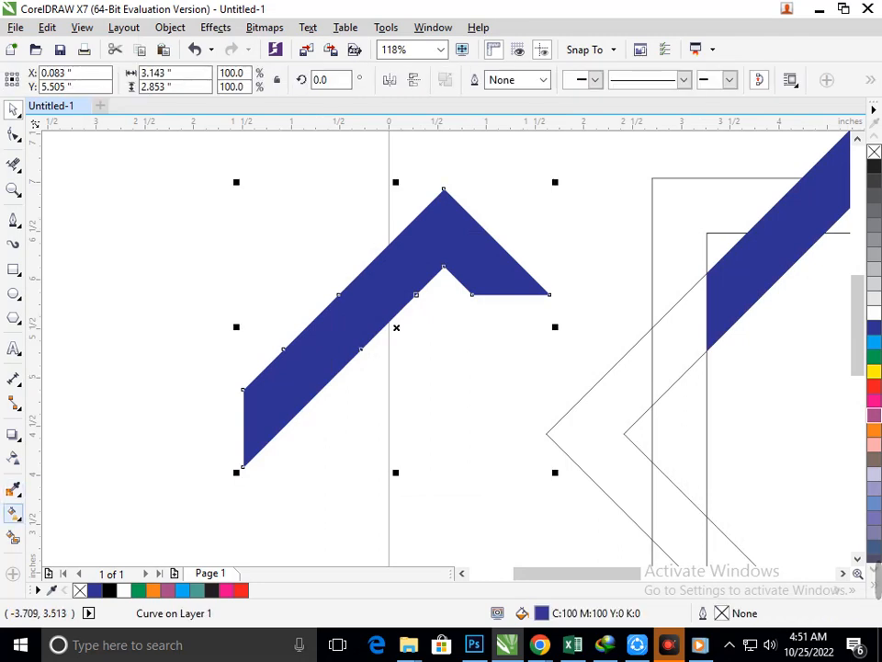
pyautogui.click(13, 513)
pyautogui.click(55, 511)
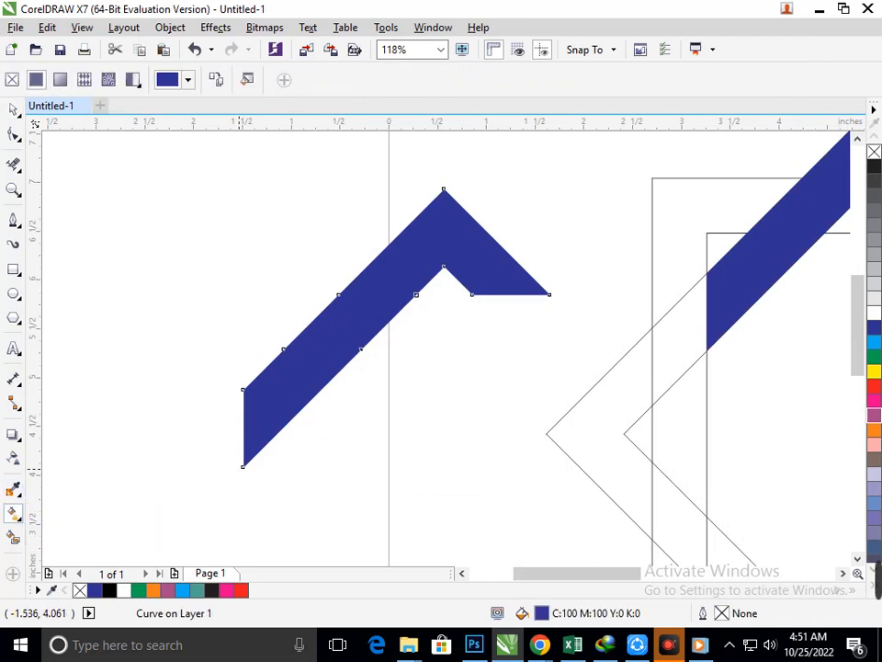
pyautogui.moveTo(244, 464); pyautogui.dragTo(458, 202)
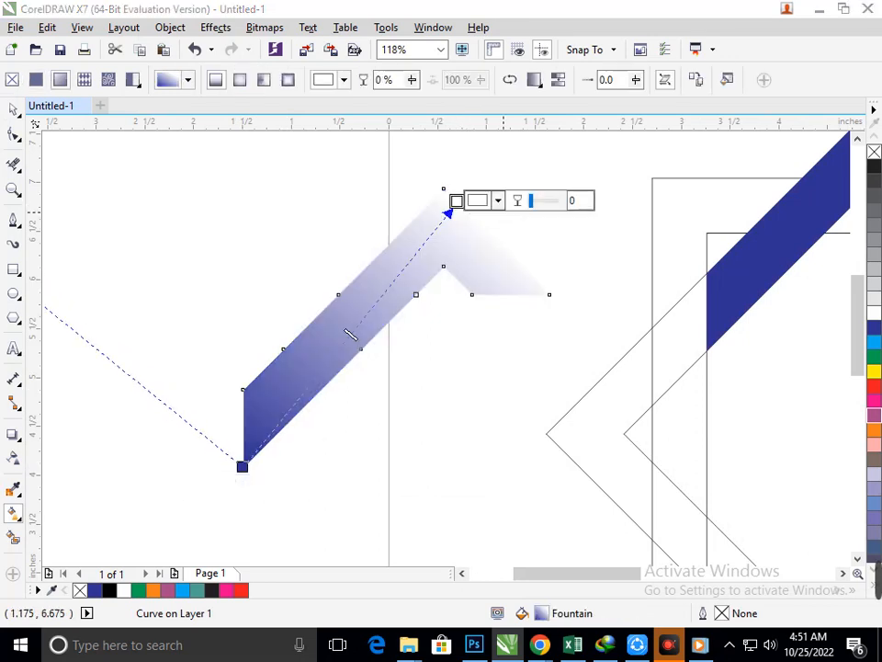
# Step: Set the end node of the copied shape's fountain fill to pale pink #FFC7C7
pyautogui.click(498, 200)
pyautogui.click(534, 280)
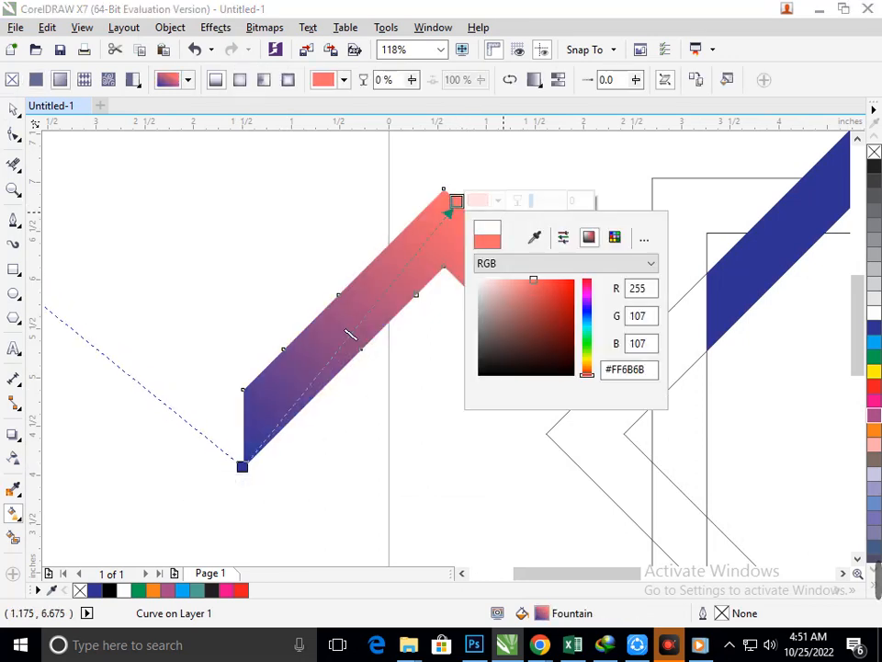
pyautogui.moveTo(533, 280)
pyautogui.mouseDown()
pyautogui.moveTo(569, 280)
pyautogui.moveTo(499, 279)
pyautogui.mouseUp()
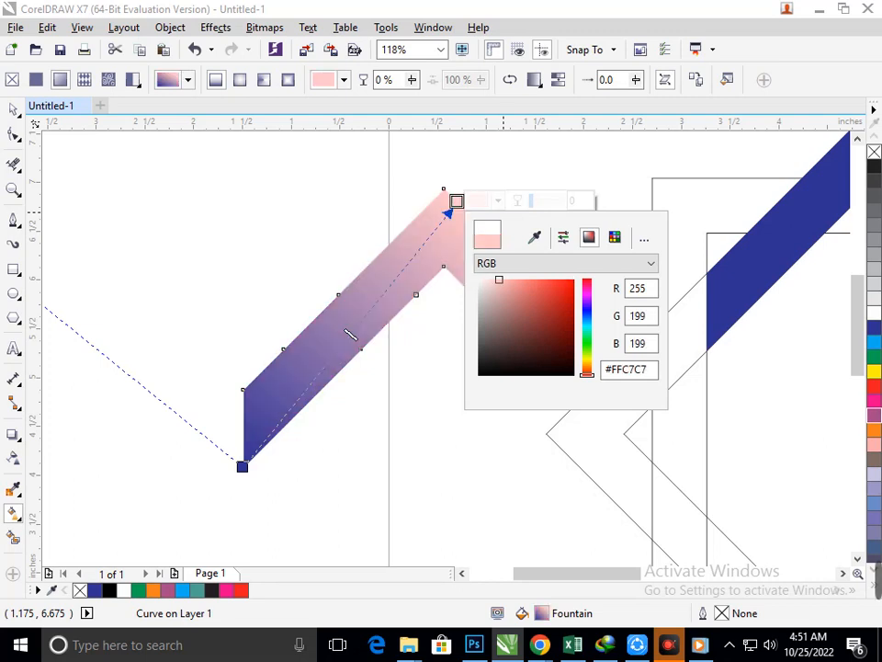
# Step: Add a middle colour node at 53% on the fountain fill and set it to olive yellow #B5AD16
pyautogui.click(362, 323)
pyautogui.doubleClick(356, 325)
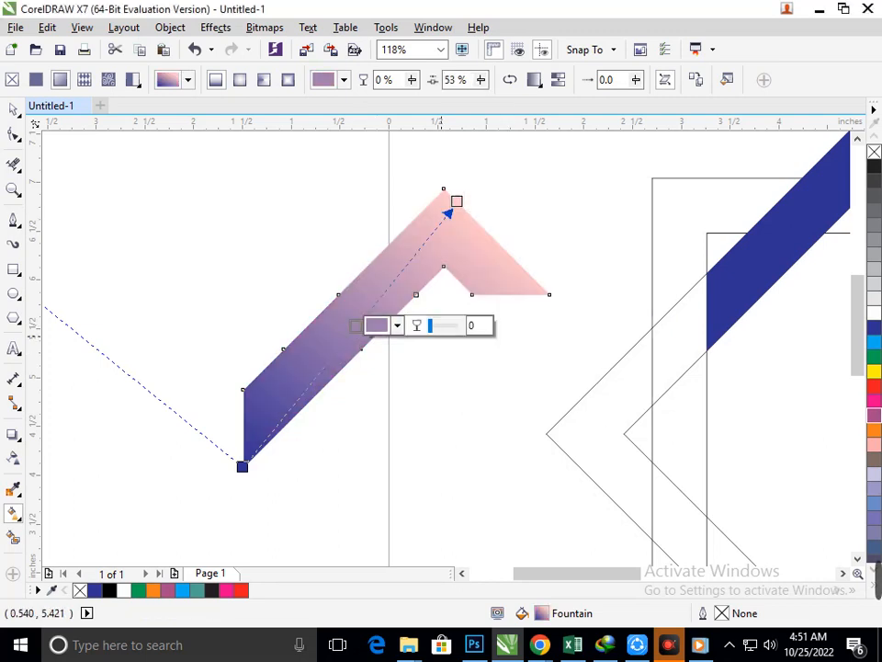
pyautogui.click(377, 325)
pyautogui.click(461, 432)
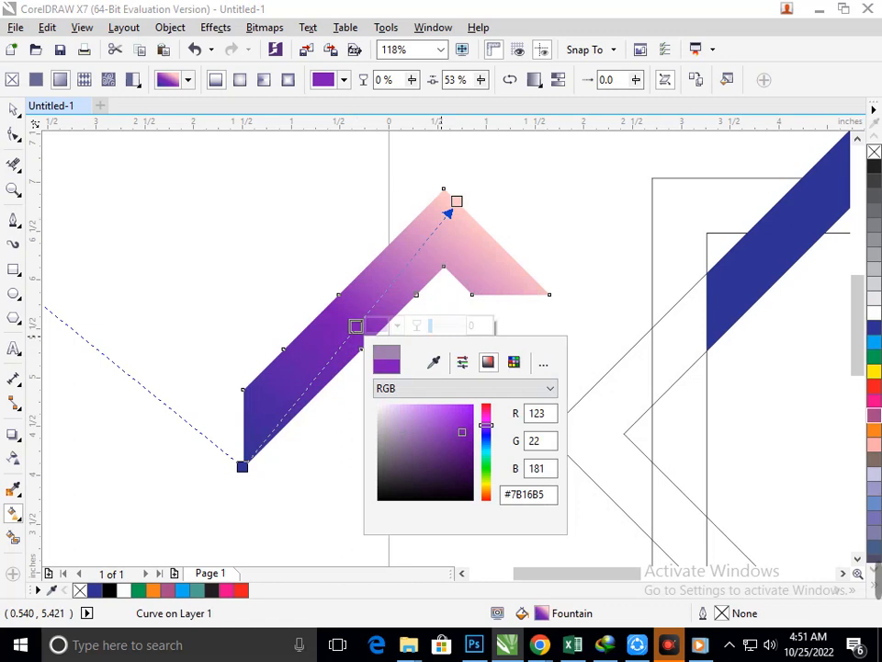
pyautogui.click(486, 484)
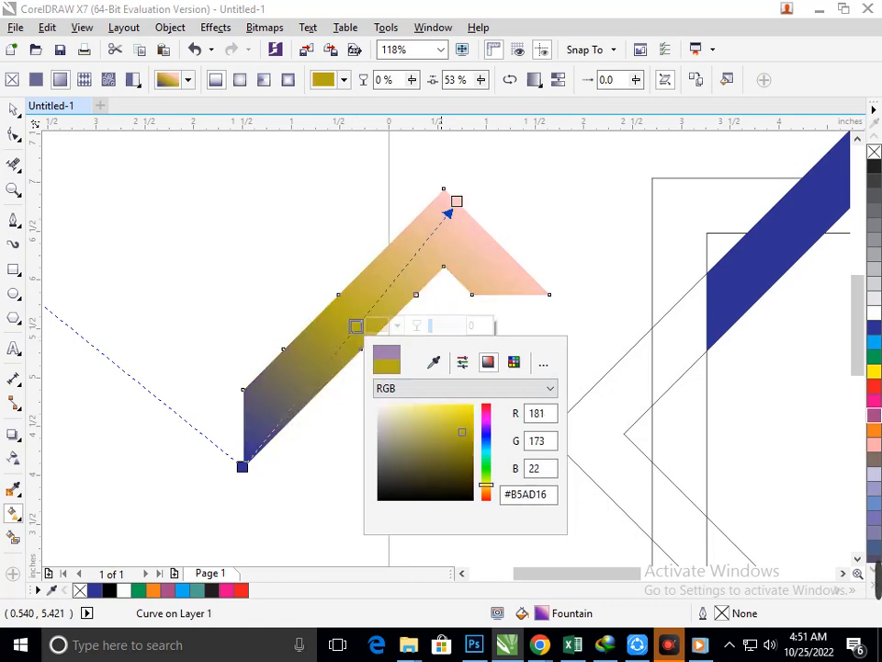
pyautogui.click(478, 255)
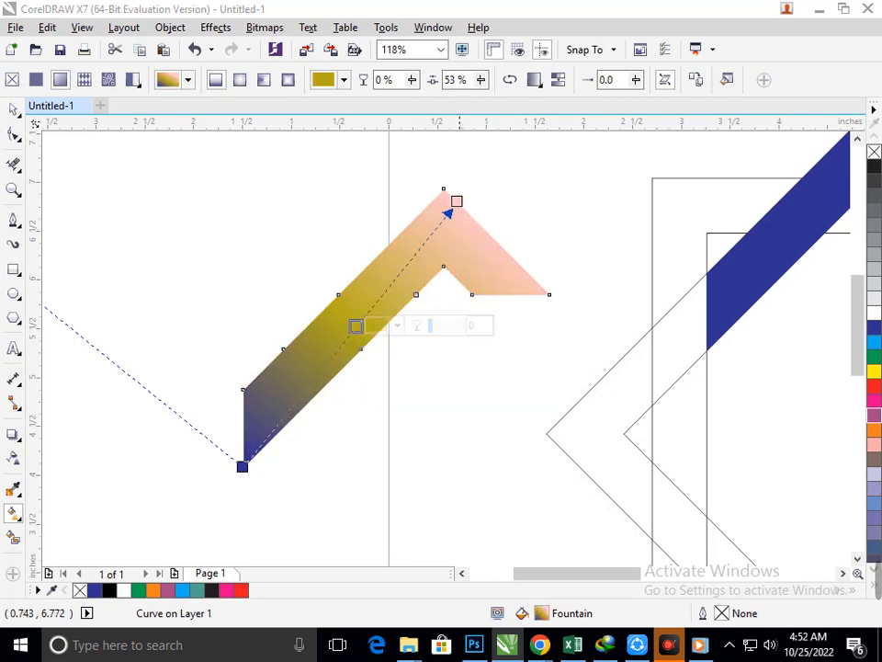
# Step: Set the end node at the shape's peak to green #08FF52
pyautogui.click(458, 201)
pyautogui.click(478, 200)
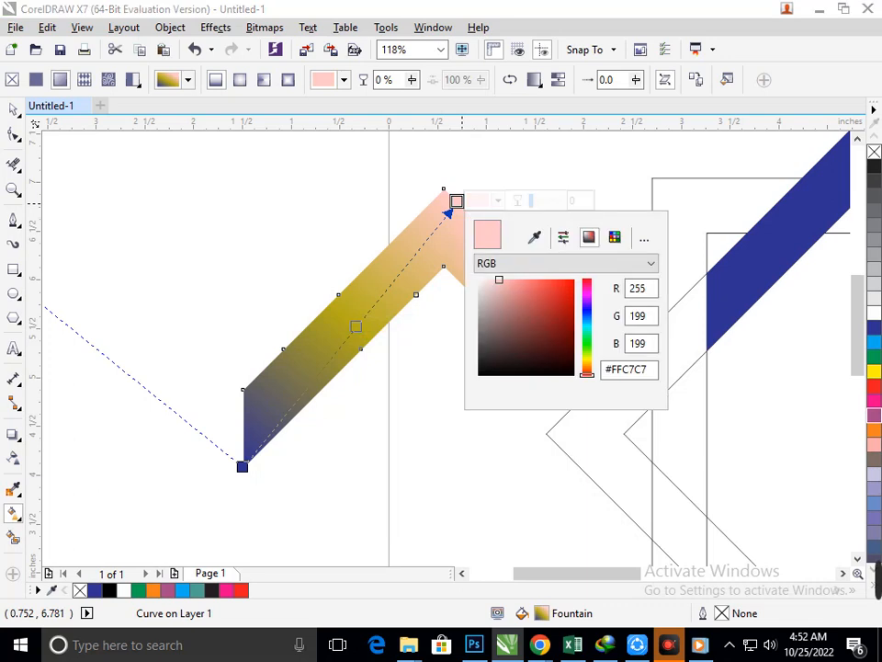
pyautogui.moveTo(587, 374); pyautogui.dragTo(586, 338)
pyautogui.click(571, 279)
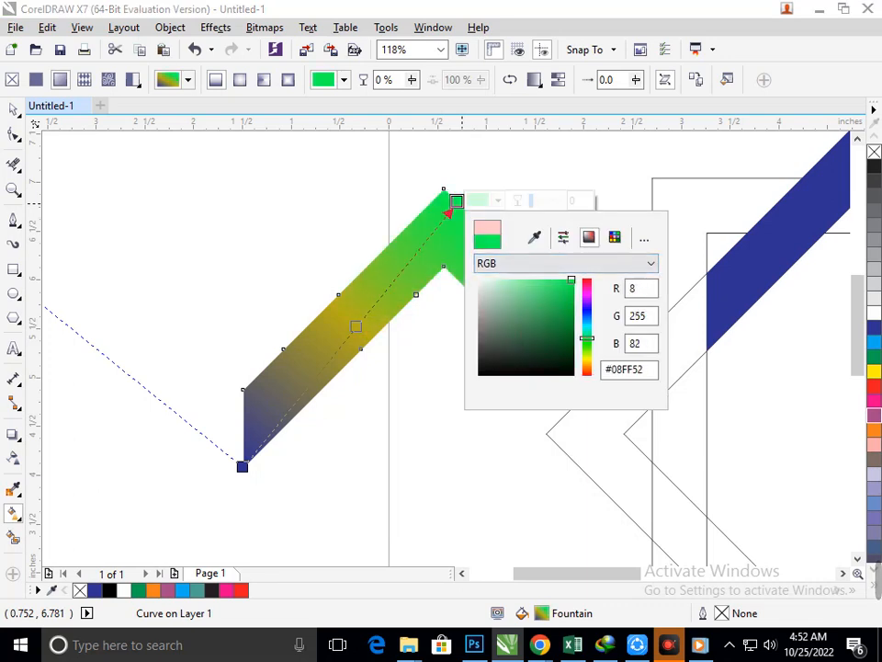
# Step: Change the fountain fill's start node at the shape's lower end to a lighter blue, C92 M78 Y0 K0
pyautogui.click(243, 466)
pyautogui.click(264, 466)
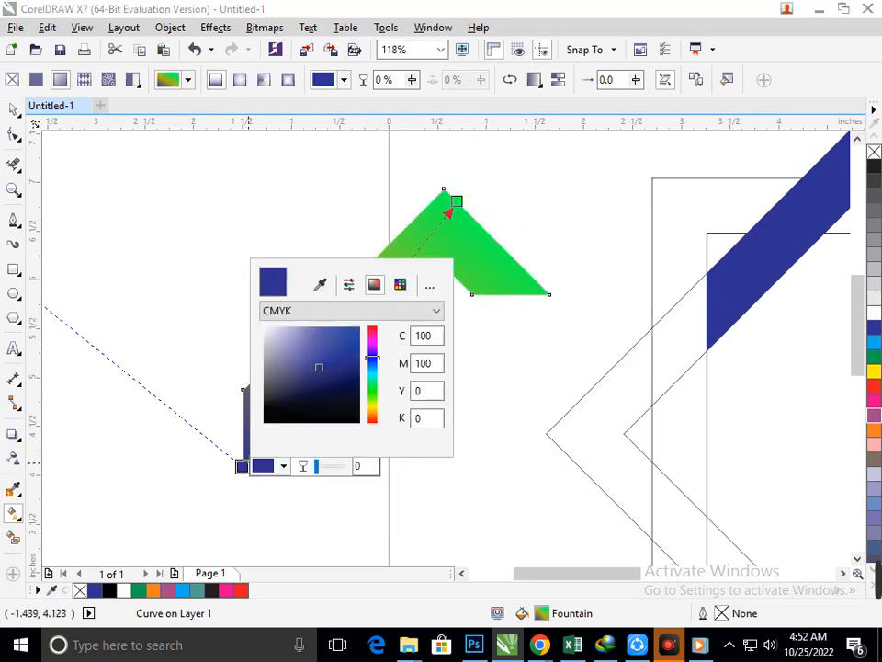
pyautogui.click(359, 328)
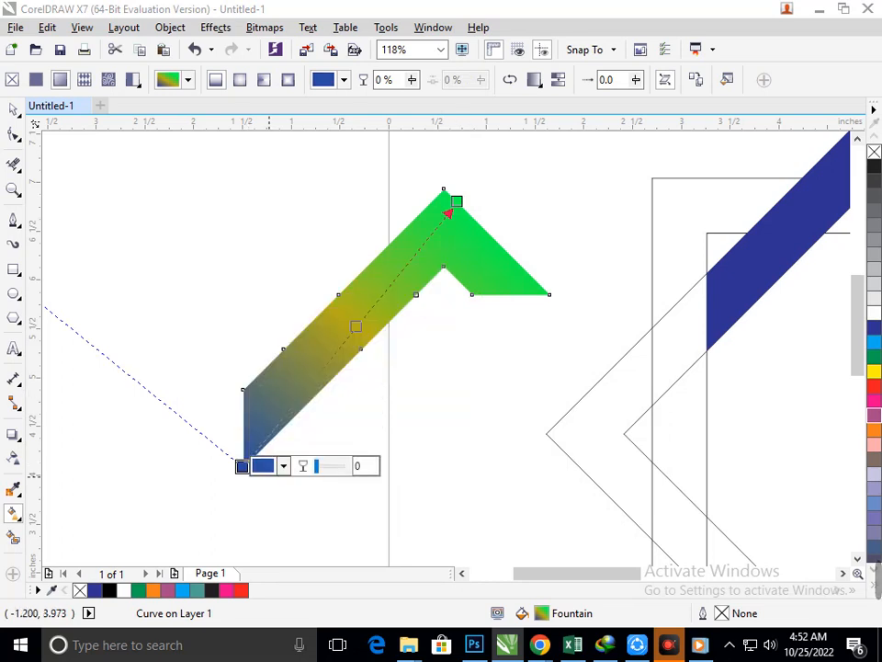
pyautogui.click(272, 466)
pyautogui.click(372, 361)
pyautogui.moveTo(325, 360); pyautogui.dragTo(360, 327)
pyautogui.click(531, 415)
# Step: Set the lower-end node's transparency to 19% and fine-tune its blue to C93 M80 Y0 K0
pyautogui.click(242, 467)
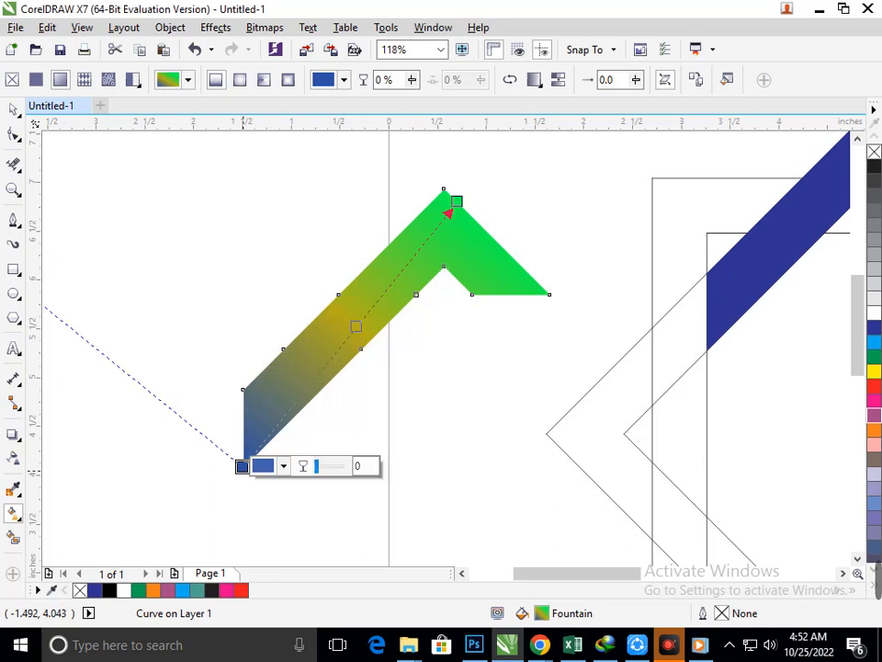
pyautogui.moveTo(318, 466)
pyautogui.mouseDown()
pyautogui.moveTo(336, 466)
pyautogui.moveTo(321, 466)
pyautogui.mouseUp()
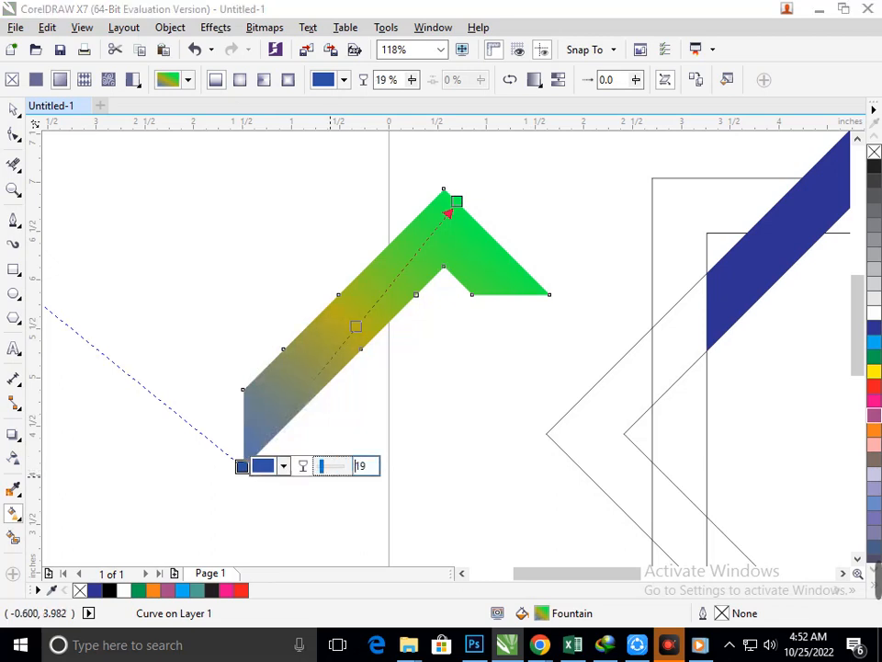
pyautogui.click(283, 466)
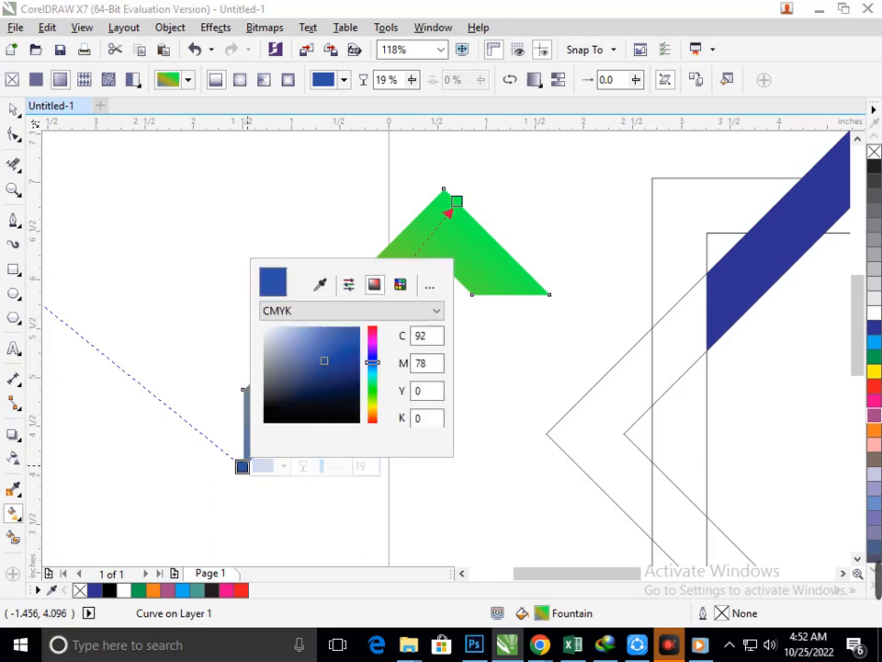
pyautogui.moveTo(324, 361); pyautogui.dragTo(358, 325)
pyautogui.click(406, 520)
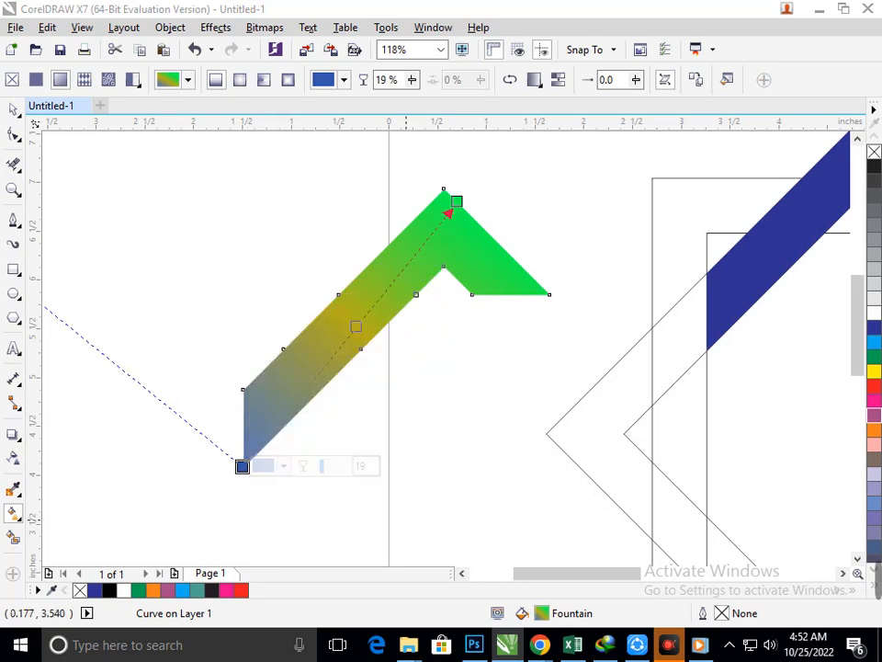
pyautogui.click(241, 466)
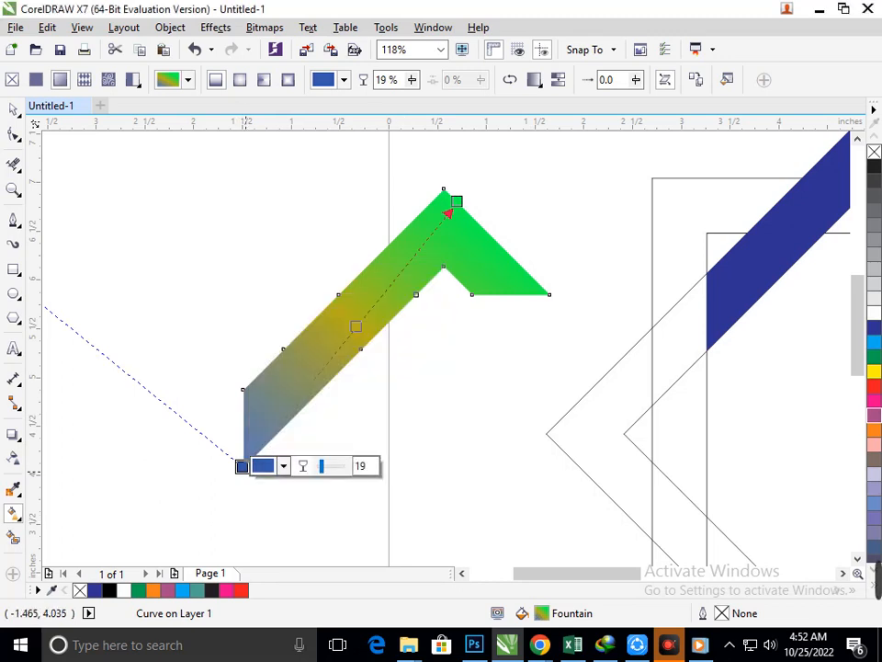
pyautogui.click(283, 466)
pyautogui.moveTo(372, 362); pyautogui.dragTo(359, 327)
pyautogui.click(352, 508)
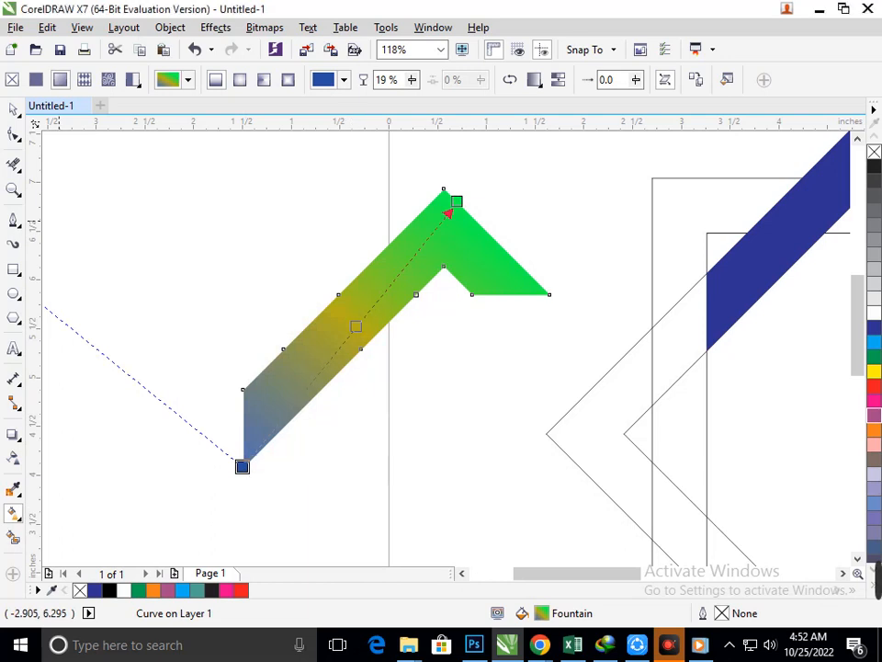
# Step: Edit the shape's fountain fill and apply a brighter, more saturated blue to its start node
pyautogui.click(13, 110)
pyautogui.click(196, 343)
pyautogui.click(271, 380)
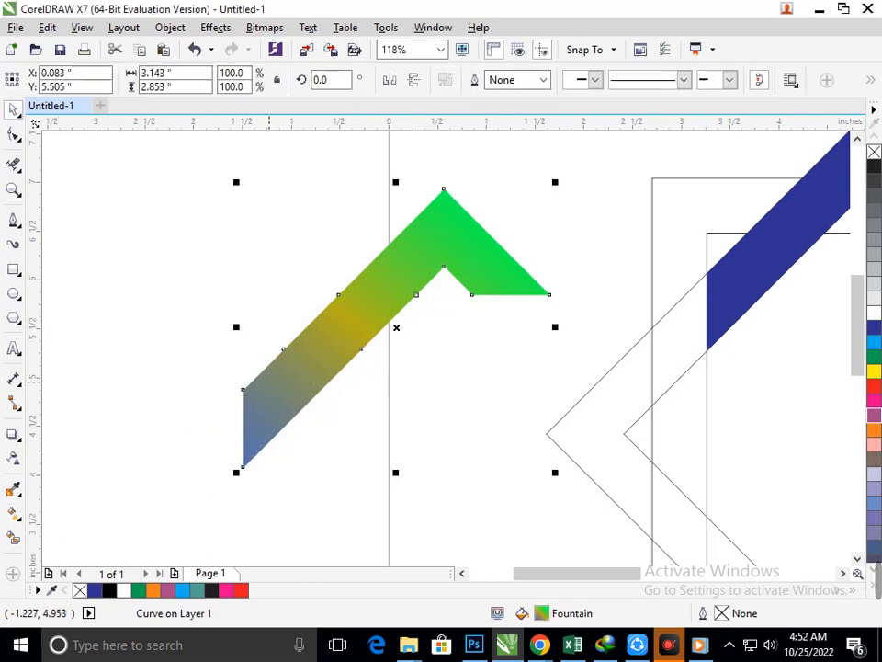
pyautogui.press('F11')
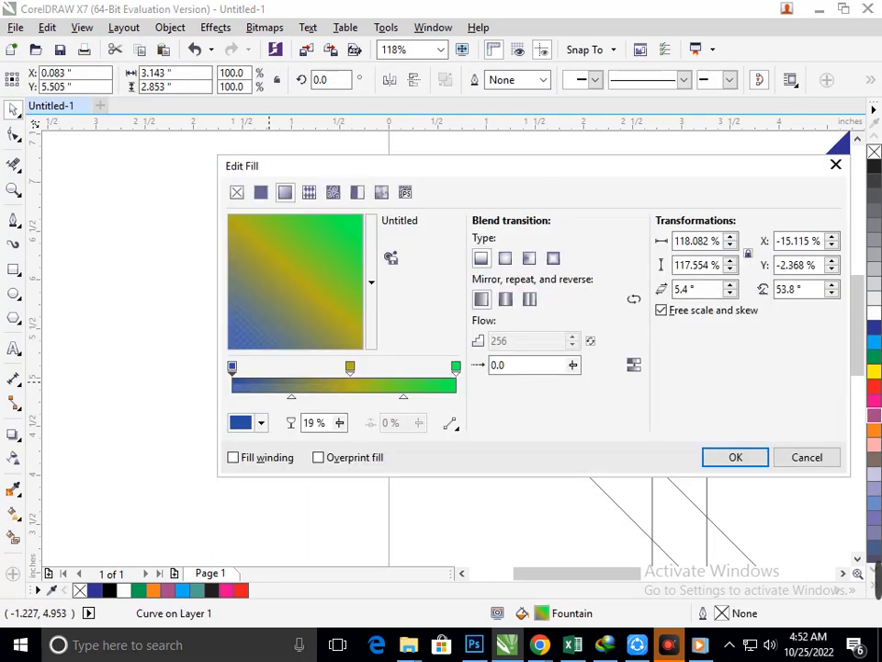
pyautogui.click(248, 422)
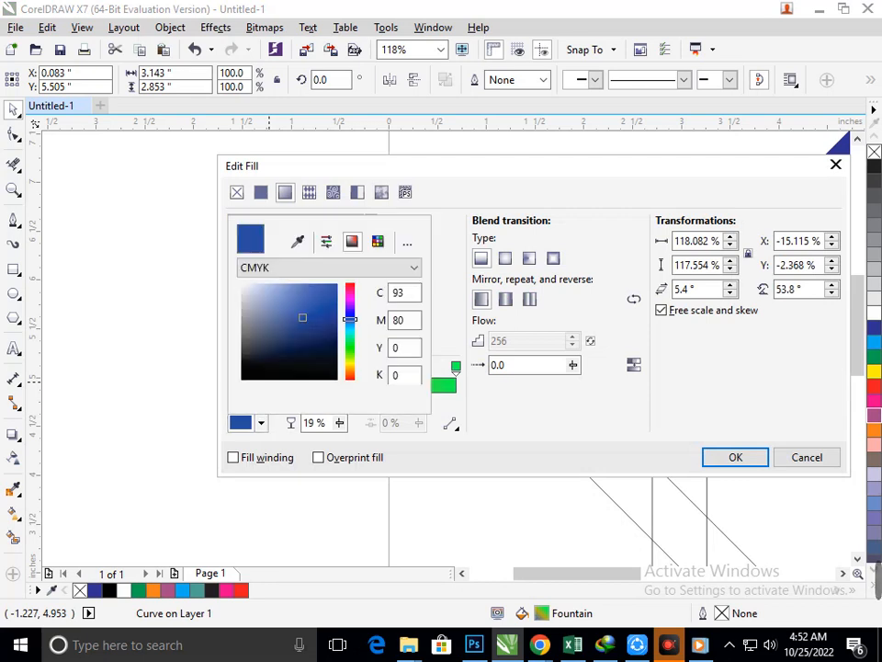
pyautogui.moveTo(304, 316); pyautogui.dragTo(337, 284)
pyautogui.click(734, 456)
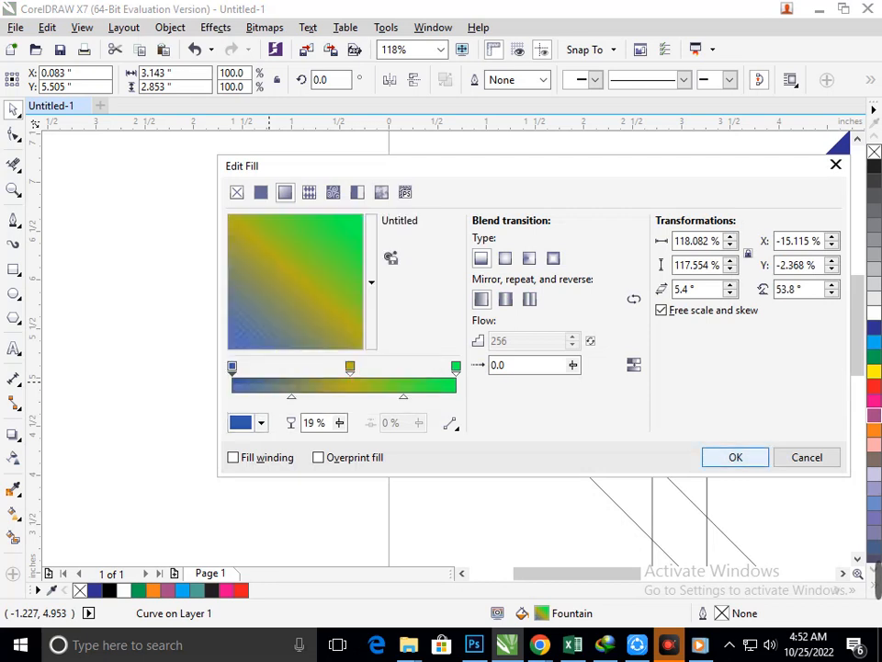
pyautogui.click(735, 456)
# Step: Move the gradient shape onto the solid blue segment at the star's peak so that it covers it exactly
pyautogui.click(340, 476)
pyautogui.moveTo(256, 336); pyautogui.dragTo(372, 408)
pyautogui.hotkey('shift', 'F4')
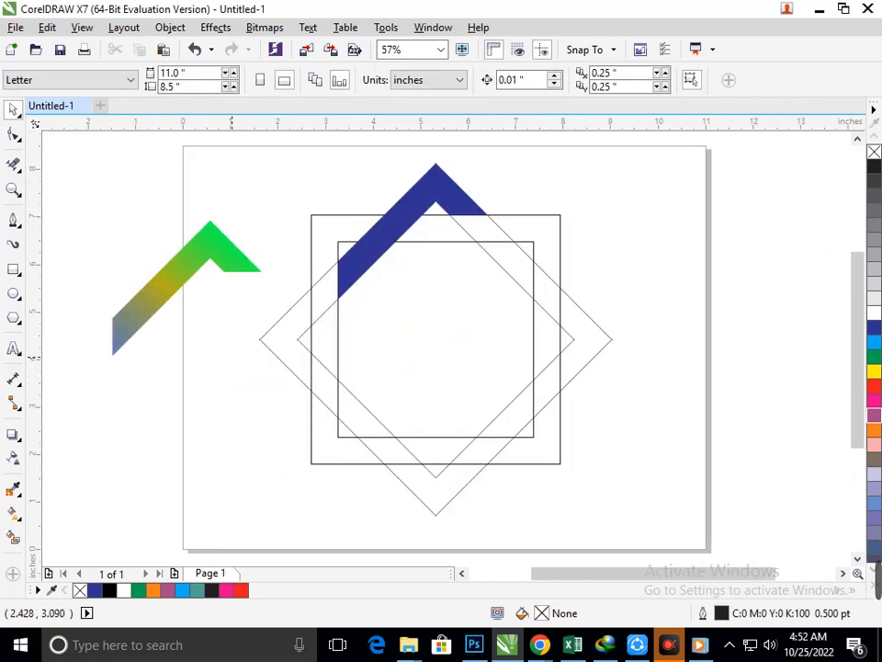
pyautogui.moveTo(154, 292); pyautogui.dragTo(381, 237)
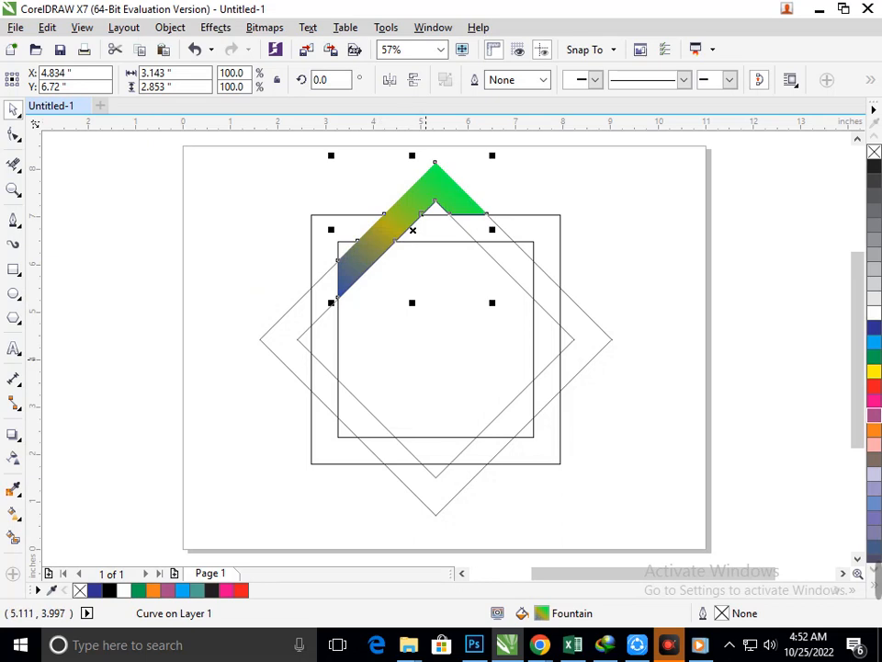
pyautogui.click(425, 359)
pyautogui.click(612, 178)
# Step: Set the gradient shape's rotation centre at the star's centre and rotate three copies in about 90° clockwise steps around the diamond frame
pyautogui.click(451, 191)
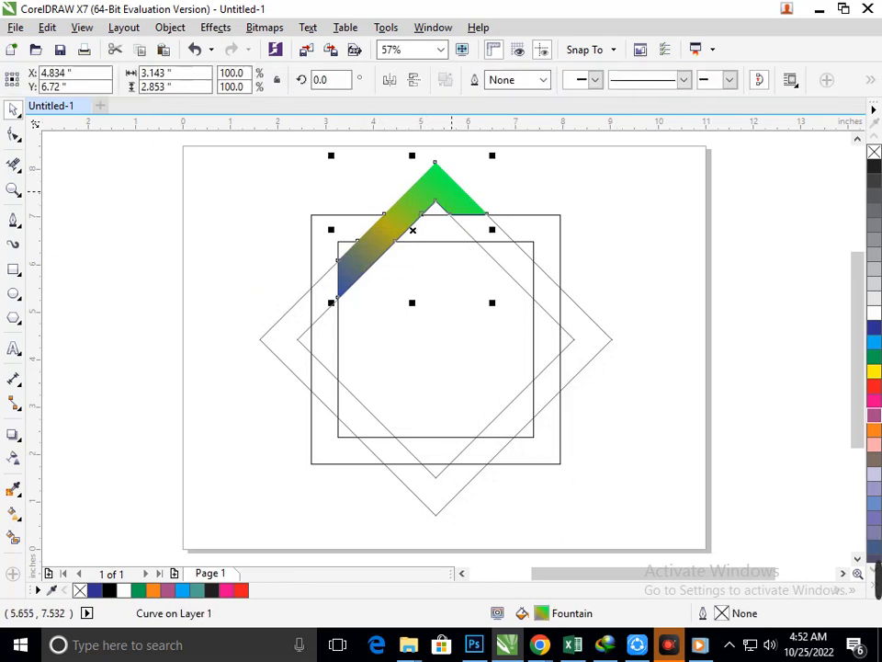
pyautogui.click(443, 191)
pyautogui.moveTo(413, 230); pyautogui.dragTo(435, 339)
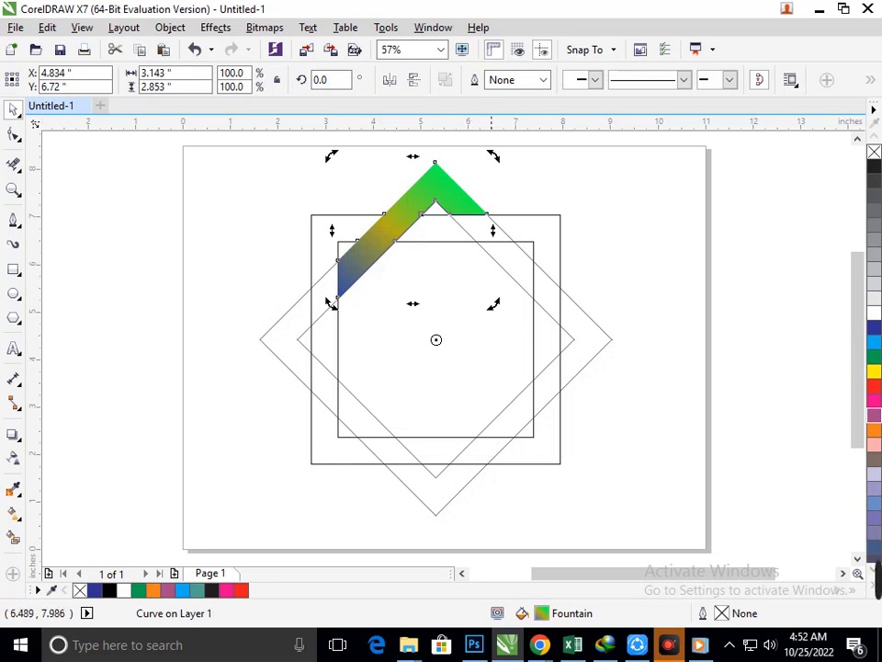
pyautogui.moveTo(497, 154); pyautogui.dragTo(601, 391)
pyautogui.hotkey('ctrl', 'r')
pyautogui.hotkey('ctrl', 'r')
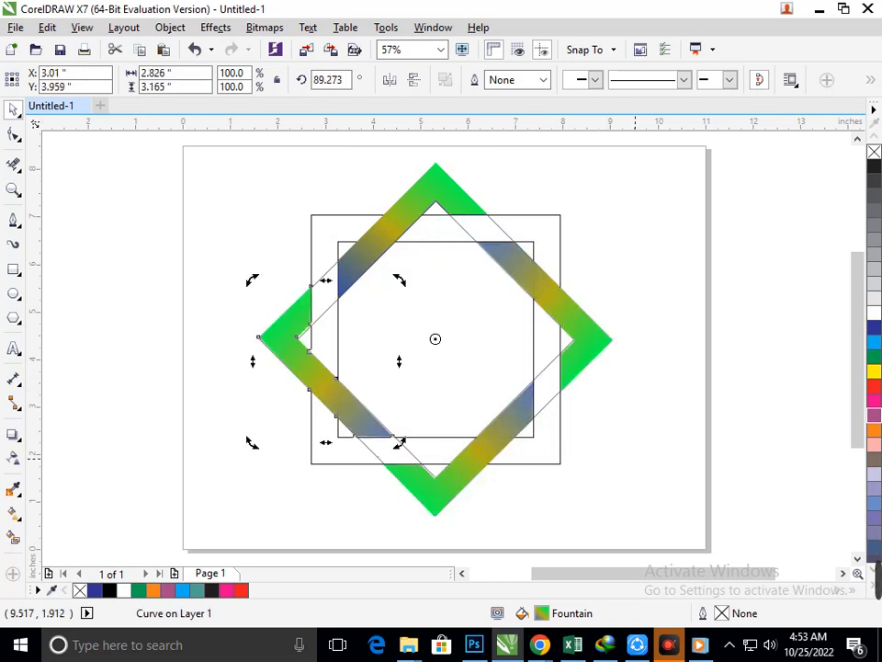
pyautogui.click(636, 458)
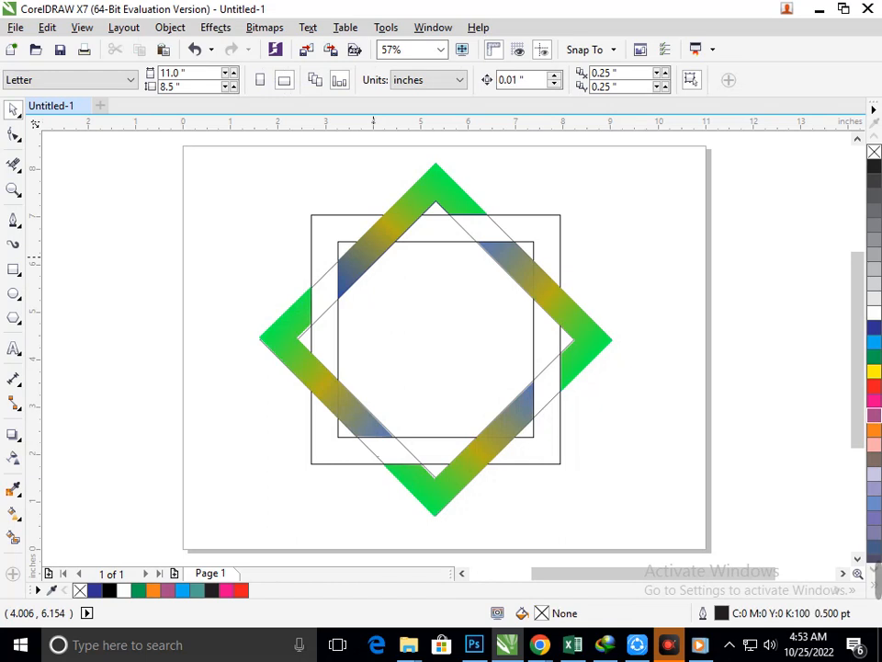
pyautogui.click(421, 311)
pyautogui.press('Delete')
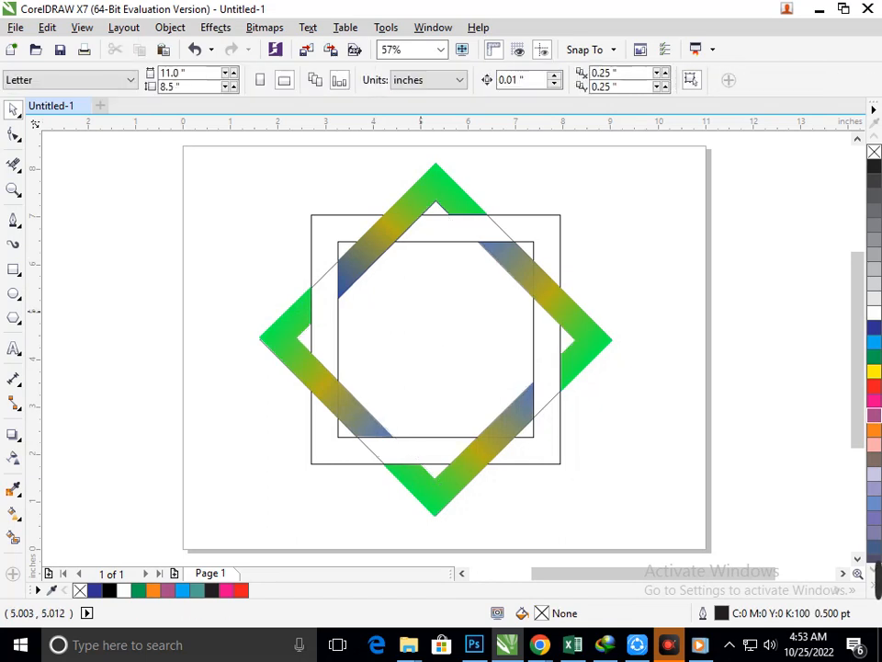
pyautogui.hotkey('ctrl', 'z')
# Step: Delete the inner upright square outline
pyautogui.click(236, 350)
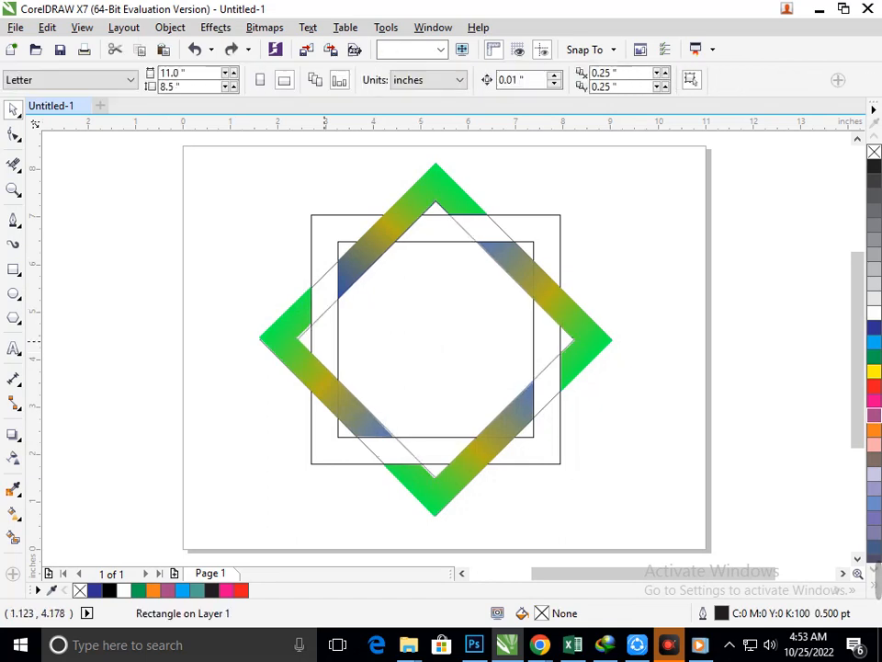
pyautogui.click(338, 339)
pyautogui.press('Delete')
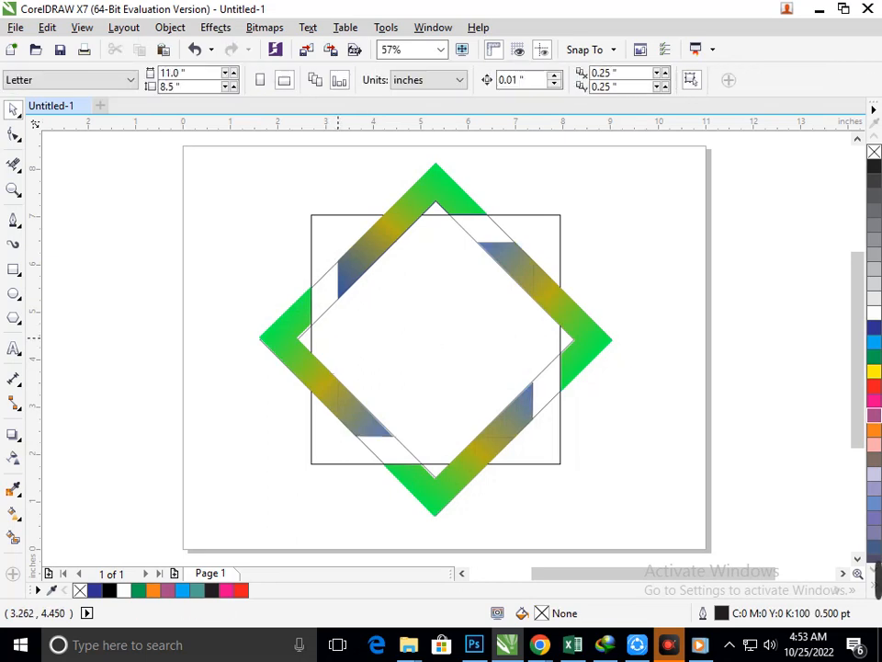
# Step: Rotate a copy of the top gradient shape about 45° clockwise around the star's centre and repeat the rotated copies around the whole star
pyautogui.click(394, 228)
pyautogui.click(394, 227)
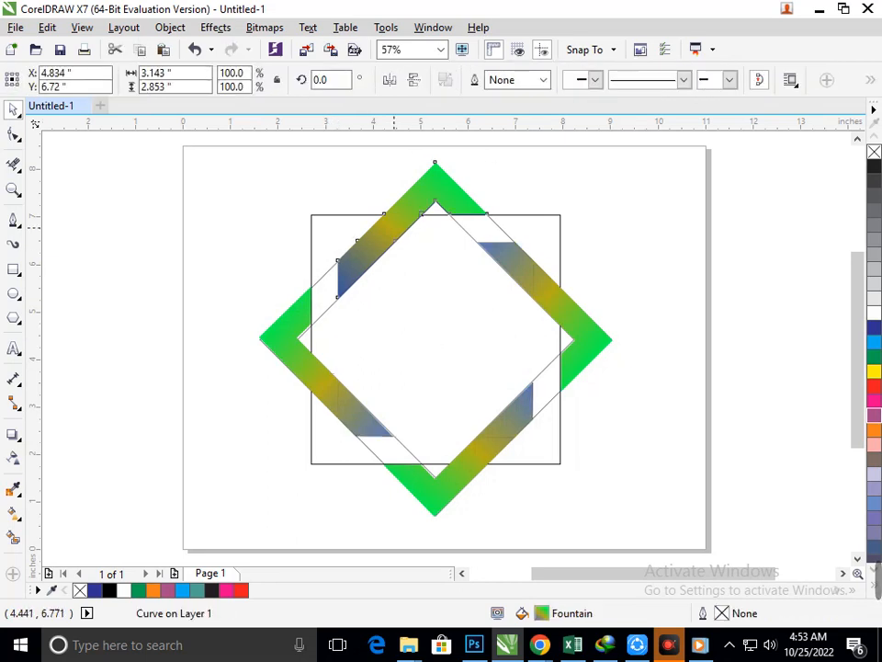
pyautogui.moveTo(488, 154); pyautogui.dragTo(580, 263)
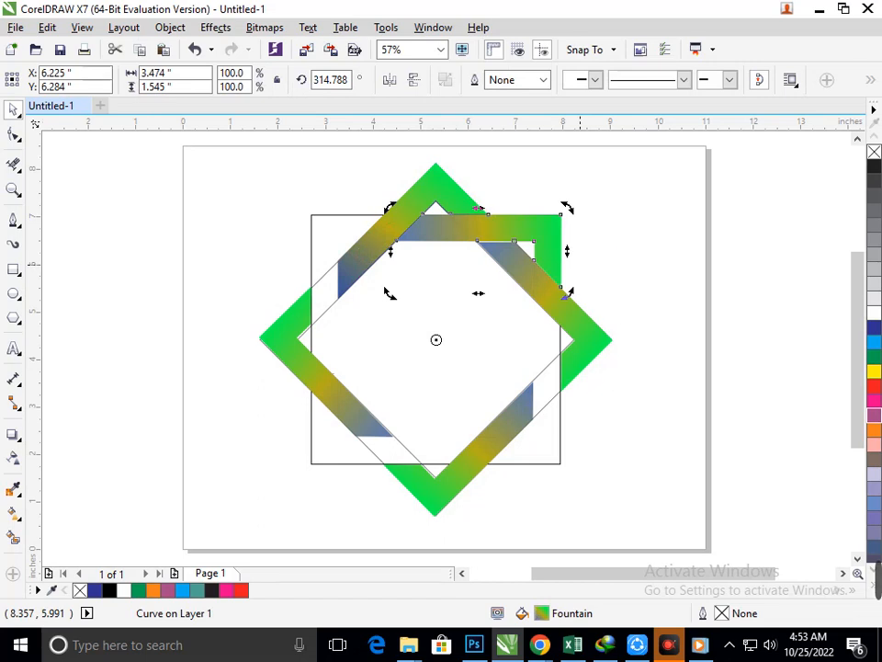
pyautogui.hotkey('ctrl', 'r')
pyautogui.hotkey('ctrl', 'r')
pyautogui.hotkey('ctrl', 'r')
pyautogui.hotkey('ctrl', 'r')
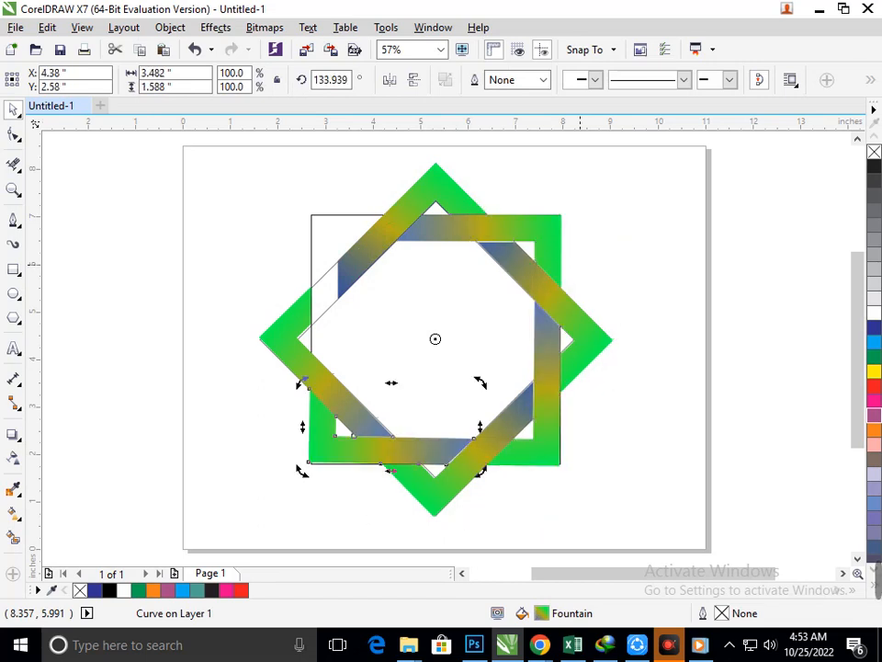
pyautogui.hotkey('ctrl', 'r')
pyautogui.hotkey('ctrl', 'r')
pyautogui.click(648, 450)
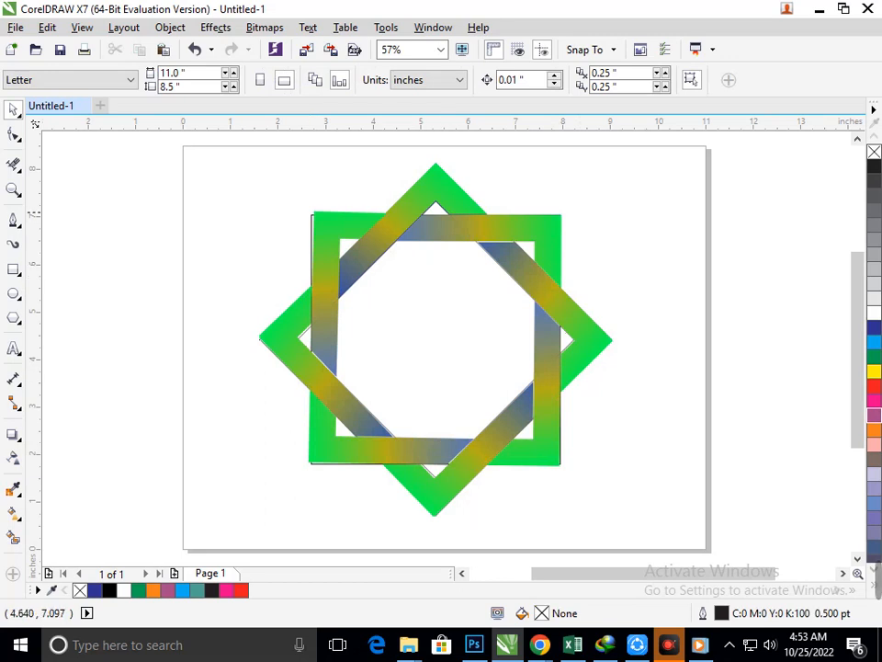
# Step: Delete the outer upright square outline
pyautogui.moveTo(317, 222); pyautogui.dragTo(392, 284)
pyautogui.click(328, 273)
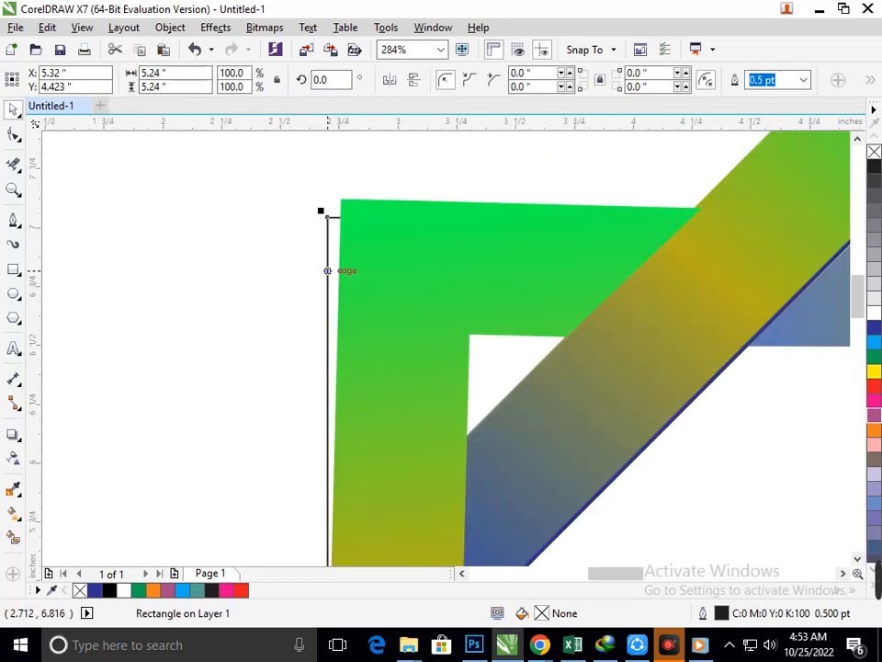
pyautogui.press('Delete')
# Step: Delete the inner diamond outline showing beside the star's left corner
pyautogui.press('F3')
pyautogui.moveTo(316, 258); pyautogui.dragTo(394, 306)
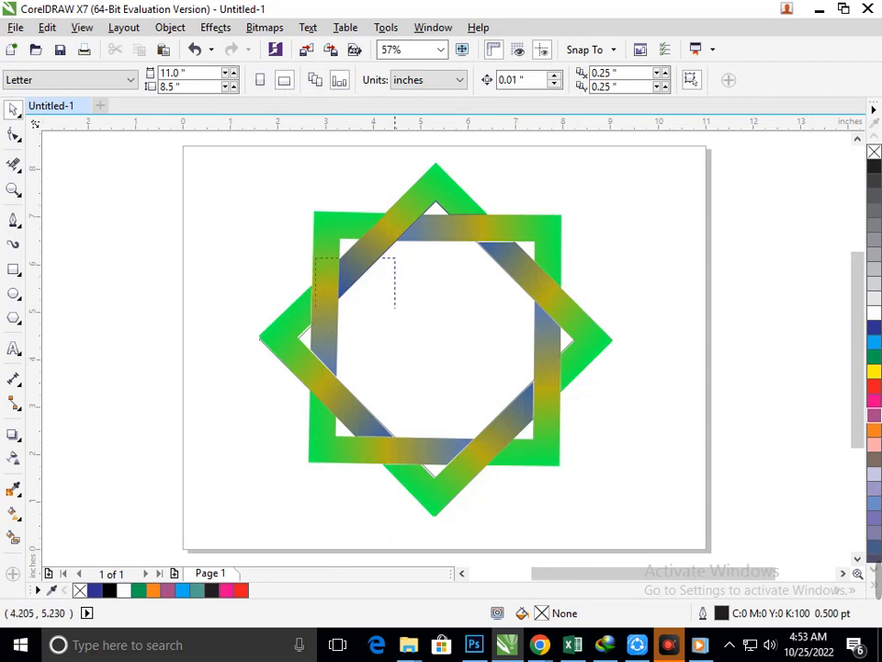
pyautogui.press('F3')
pyautogui.press('F2')
pyautogui.moveTo(257, 212); pyautogui.dragTo(486, 442)
pyautogui.press('F2')
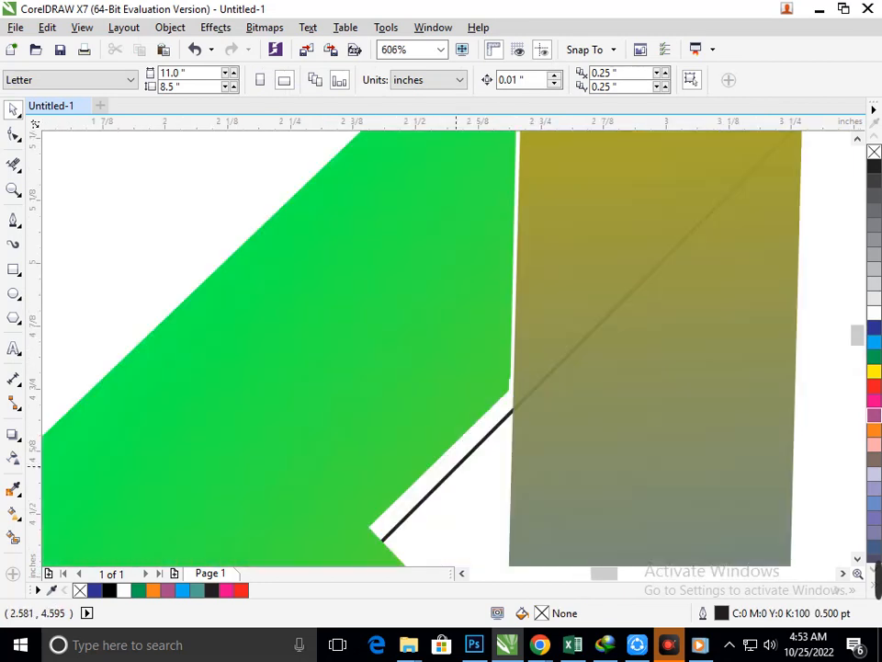
pyautogui.click(456, 466)
pyautogui.press('Delete')
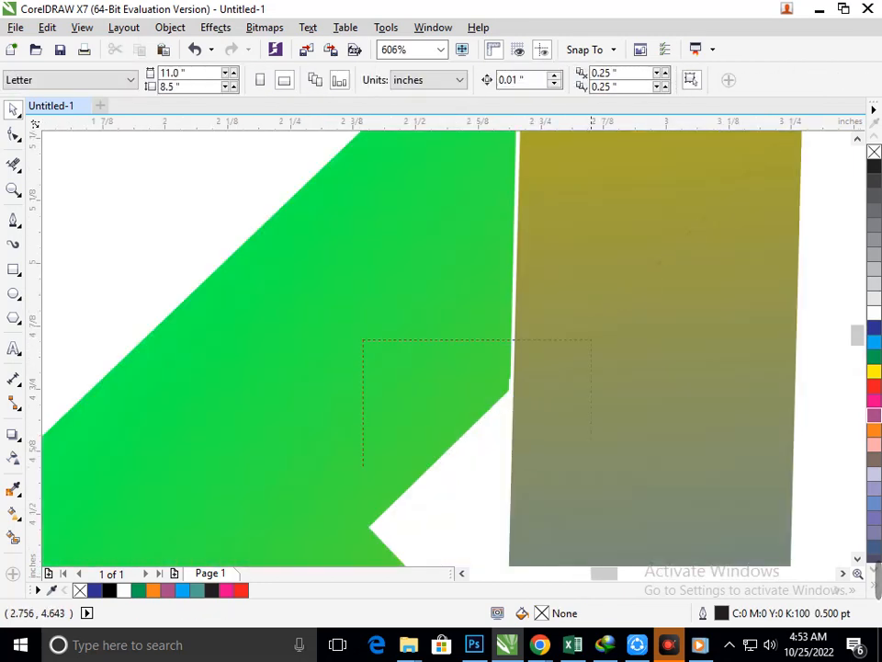
# Step: Delete the outer diamond outline showing along the star's lower-left edge
pyautogui.press('F3')
pyautogui.press('F3')
pyautogui.press('F2')
pyautogui.moveTo(281, 289); pyautogui.dragTo(371, 364)
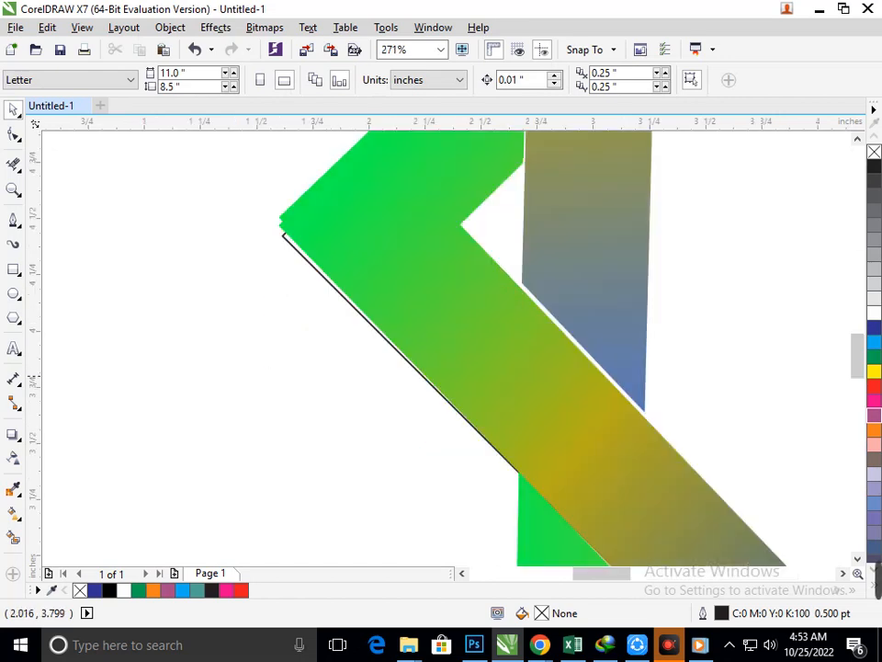
pyautogui.click(370, 323)
pyautogui.press('Delete')
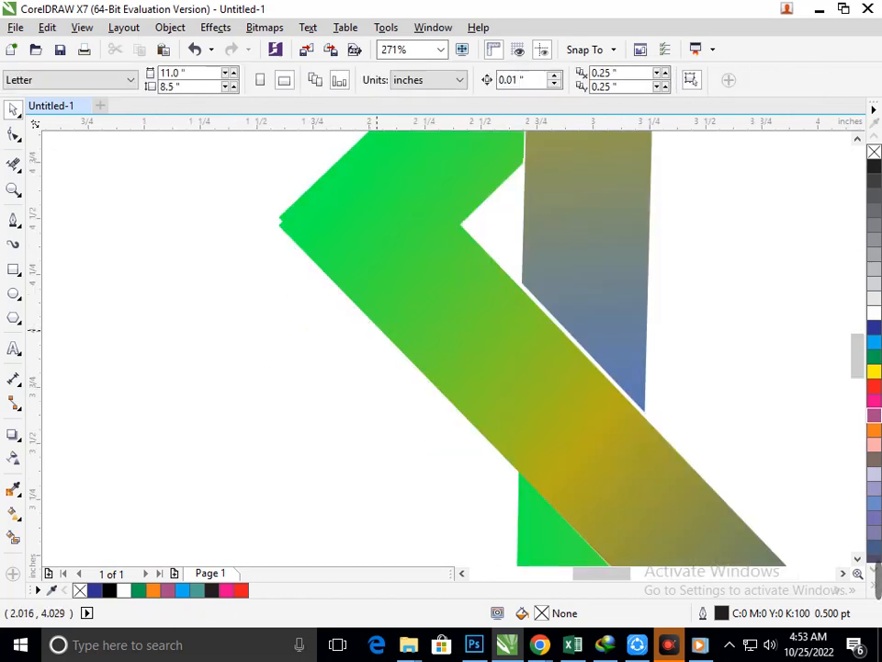
# Step: Examine the overlapping bands along the star's lower side and the whole star for leftover outlines
pyautogui.press('F3')
pyautogui.press('F2')
pyautogui.moveTo(340, 346); pyautogui.dragTo(424, 389)
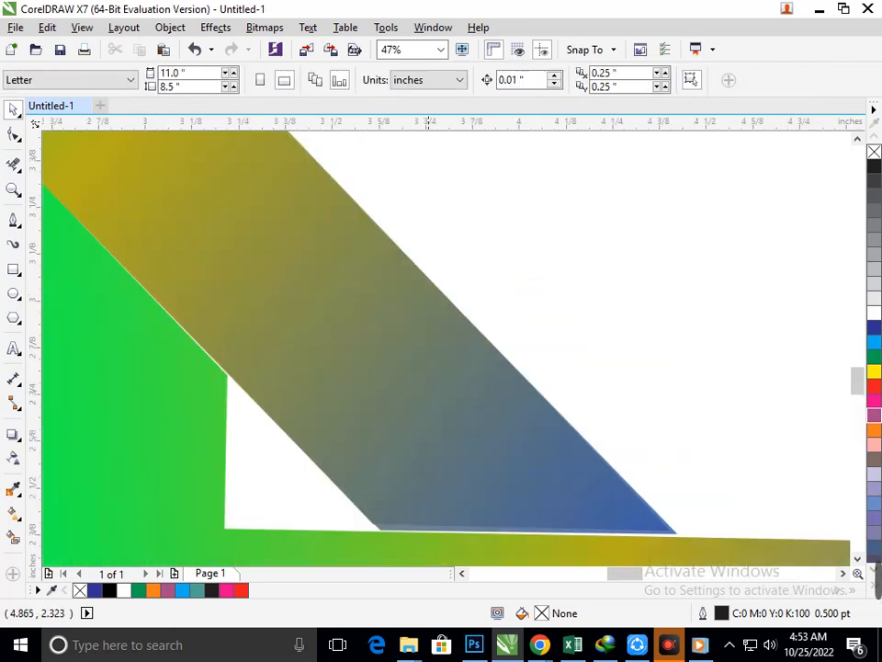
pyautogui.press('F3')
pyautogui.moveTo(479, 405); pyautogui.dragTo(481, 409)
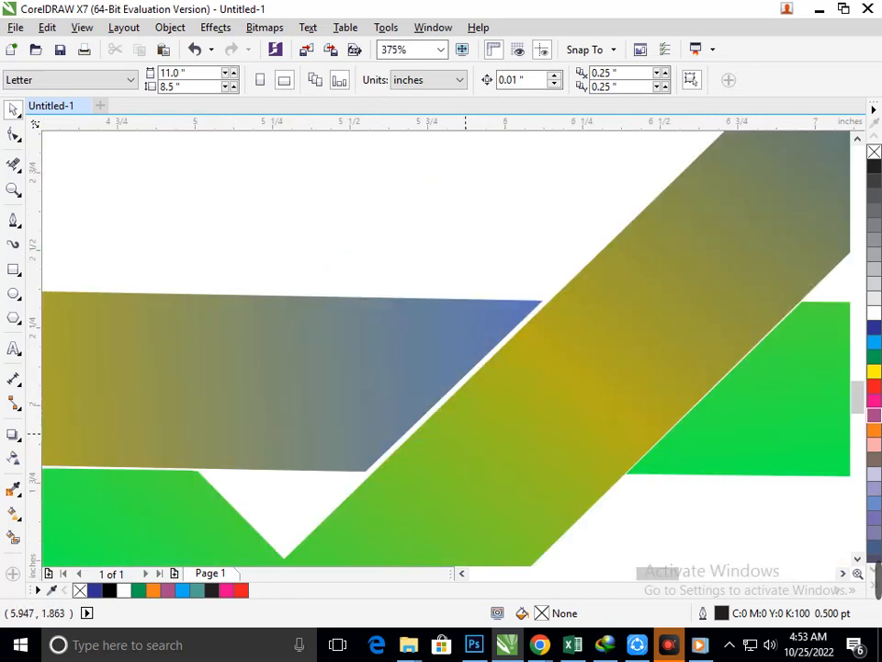
pyautogui.press('F3')
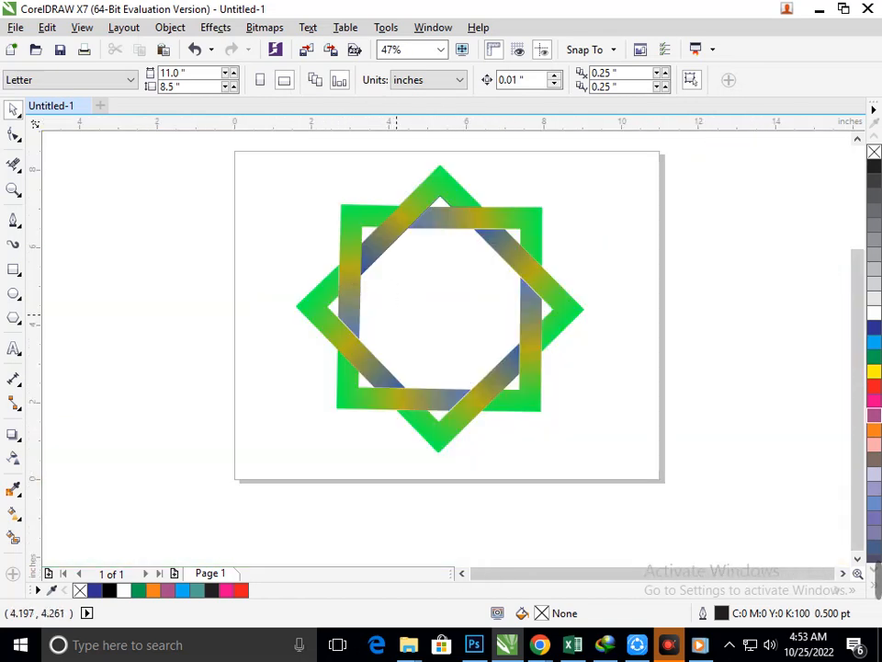
pyautogui.press('F3')
pyautogui.moveTo(314, 222); pyautogui.dragTo(556, 424)
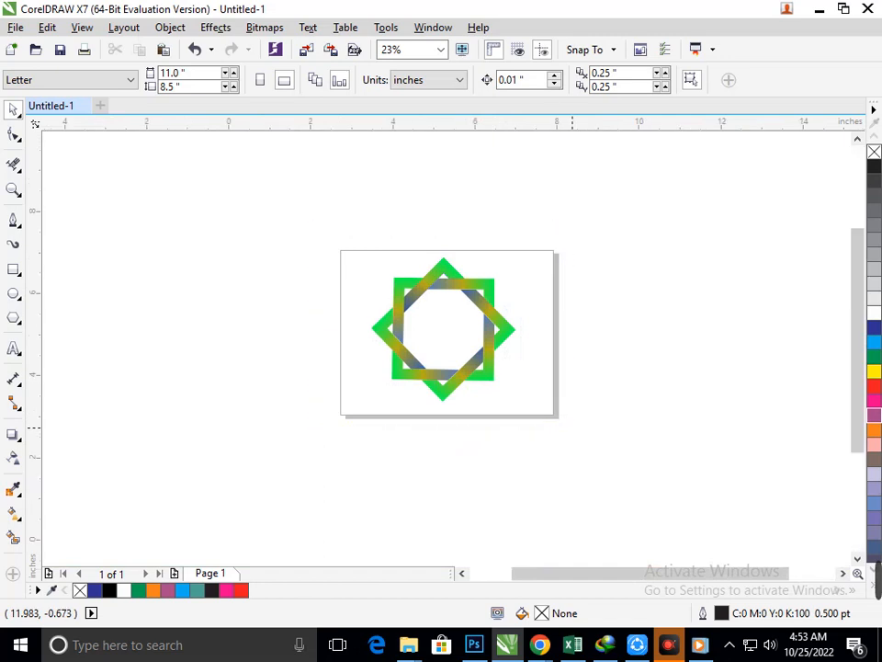